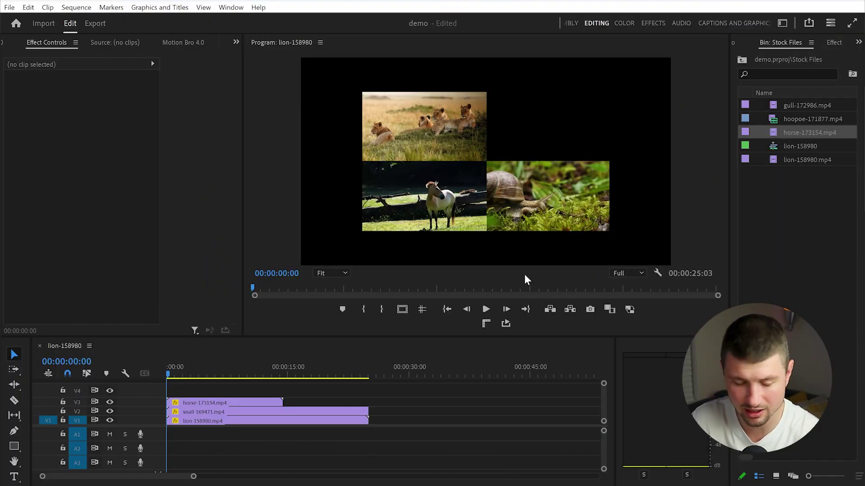
Use the lion clip's Motion effect to drag it into the frame's top-right corner.
{"action": "left_click", "coordinate": [539, 255]}
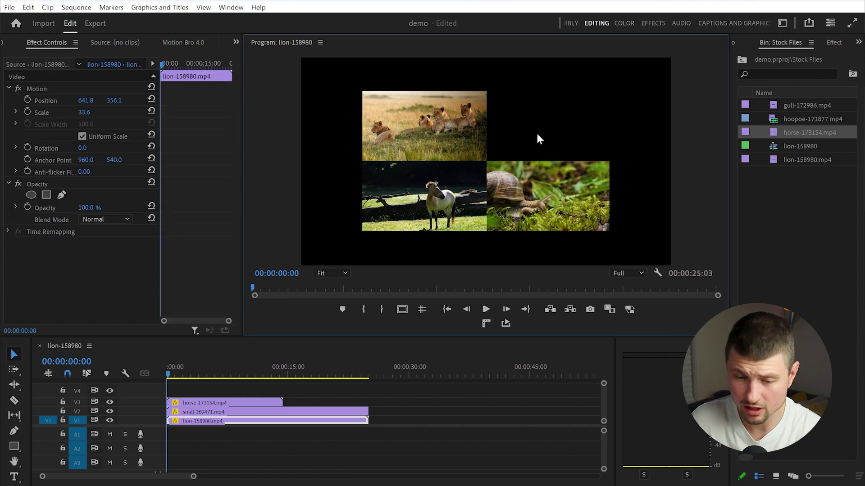
{"action": "left_click", "coordinate": [466, 126]}
{"action": "left_click_drag", "start_coordinate": [487, 112], "coordinate": [645, 74]}
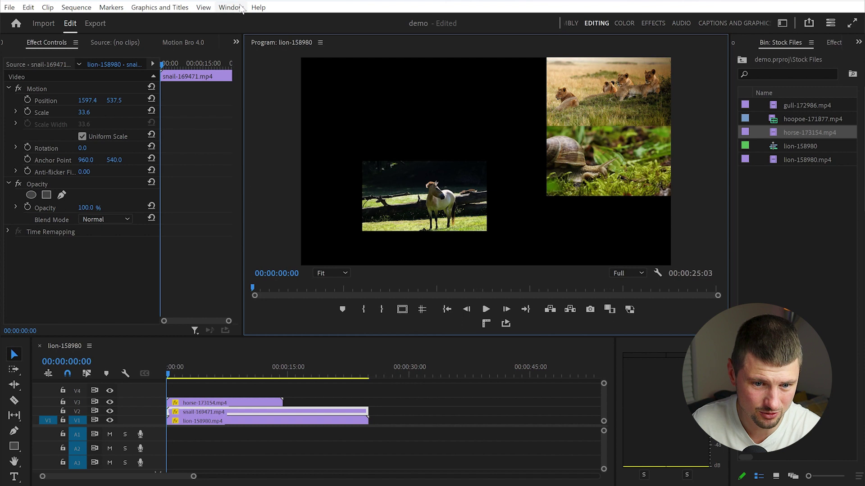
Open the MARIONETTE extension from Window > Extensions, reposition its panel, and choose full-frame alignment.
{"action": "left_click", "coordinate": [240, 7]}
{"action": "mouse_move", "coordinate": [331, 51]}
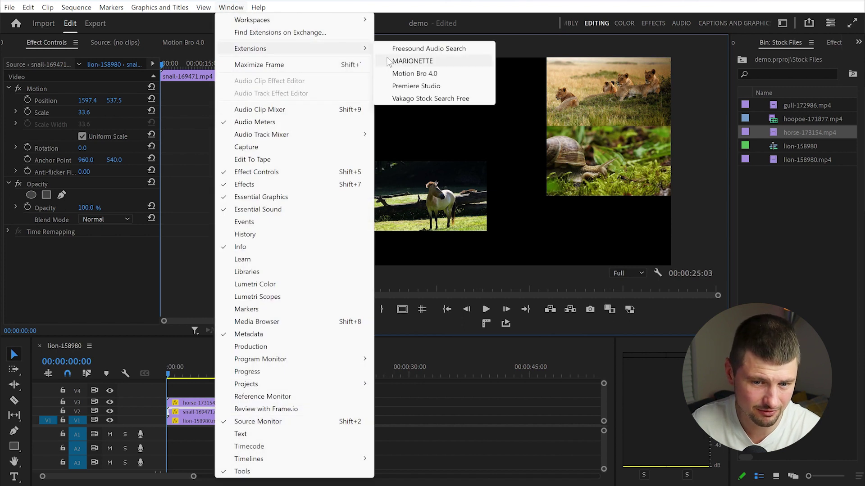
{"action": "left_click", "coordinate": [412, 61]}
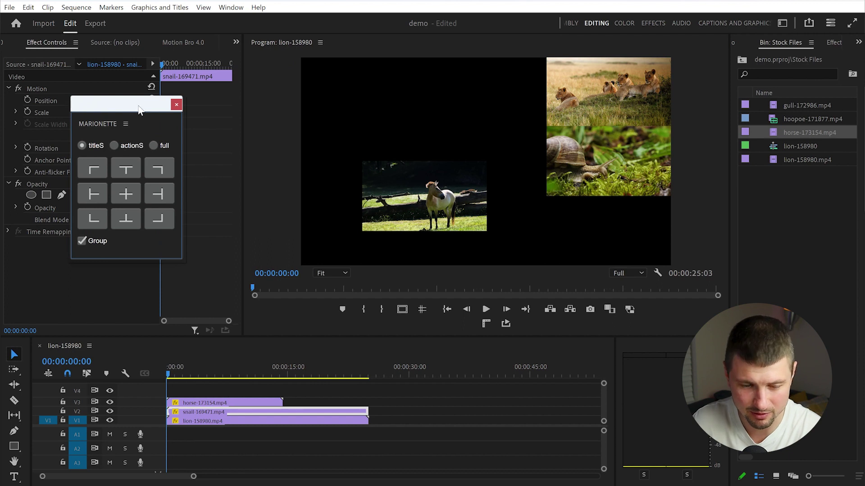
{"action": "left_click_drag", "start_coordinate": [139, 108], "coordinate": [171, 86]}
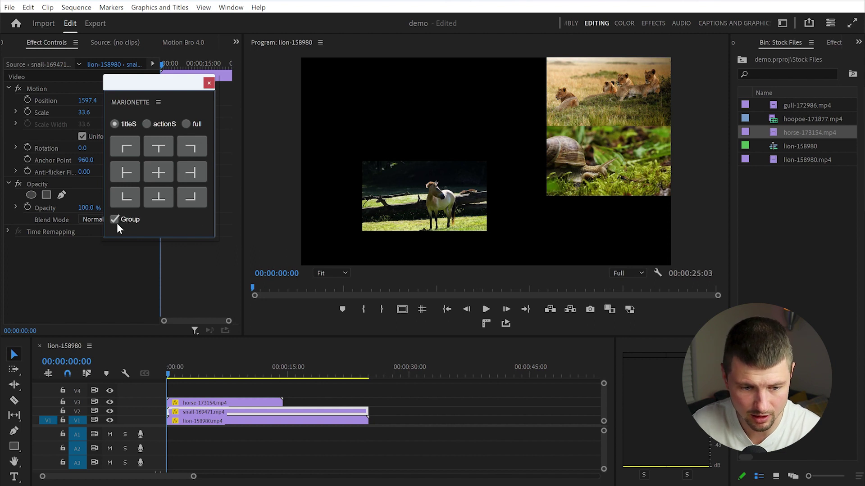
{"action": "left_click", "coordinate": [186, 126]}
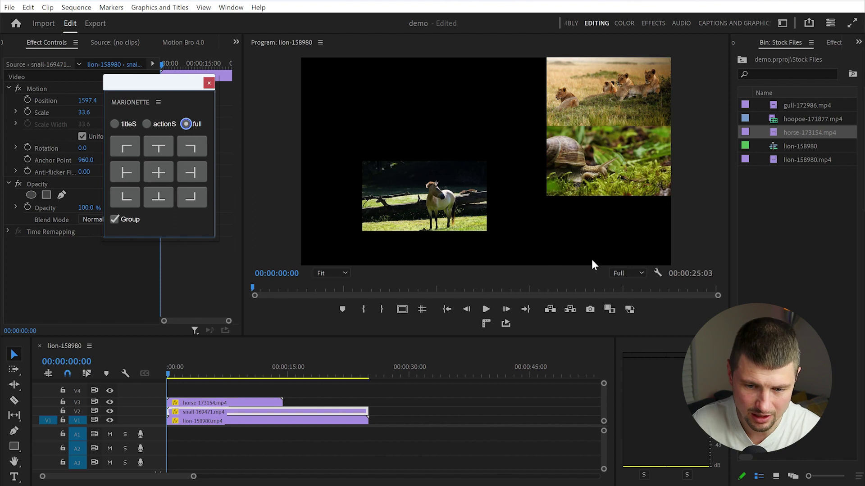
Align the horse clip to the top-left corner and the lion clip to top-centre with MARIONETTE.
{"action": "left_click", "coordinate": [445, 211]}
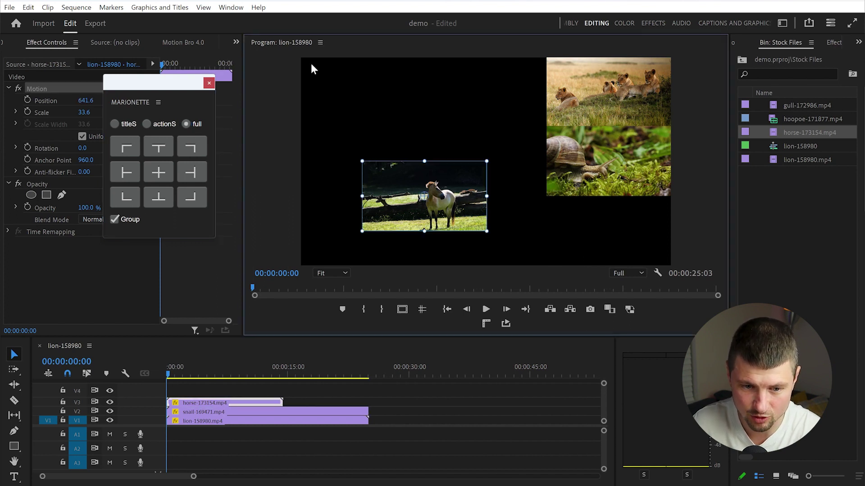
{"action": "left_click", "coordinate": [126, 148]}
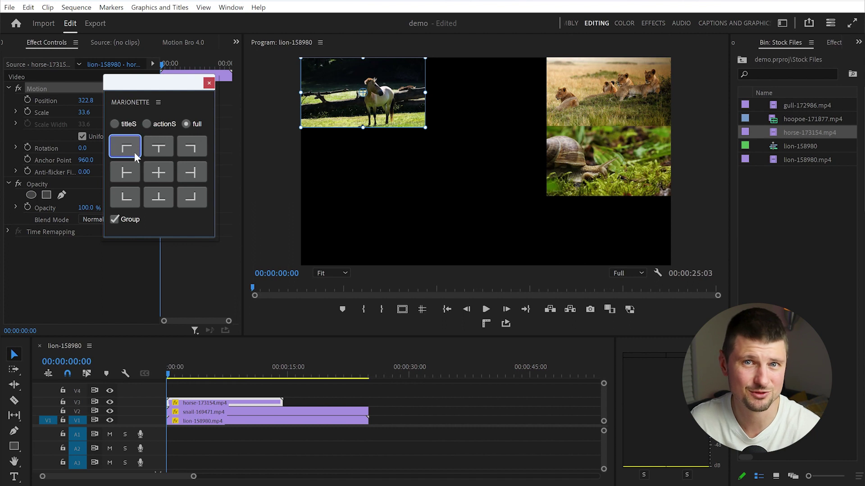
{"action": "left_click", "coordinate": [571, 124]}
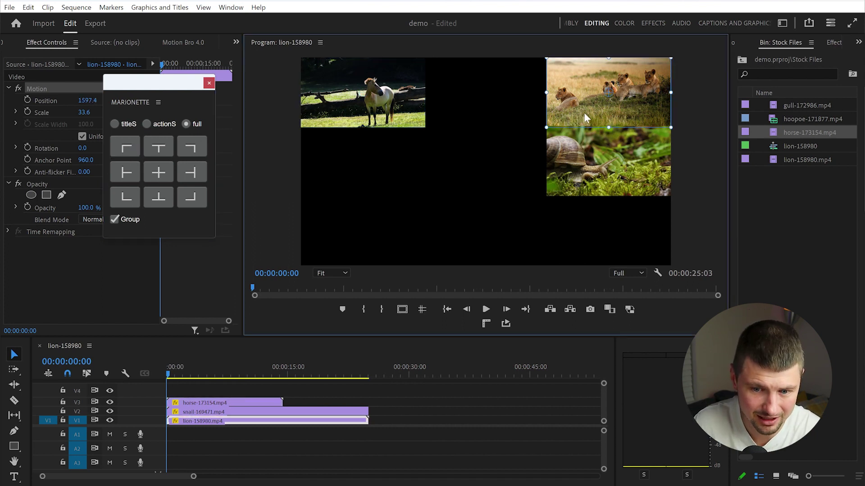
{"action": "left_click", "coordinate": [161, 149]}
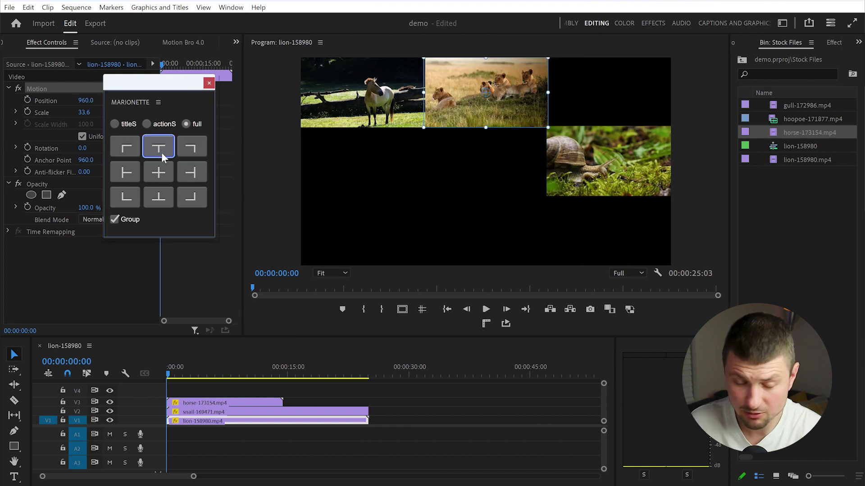
Marquee-select all three timeline clips and apply a MARIONETTE group alignment.
{"action": "left_click", "coordinate": [477, 404]}
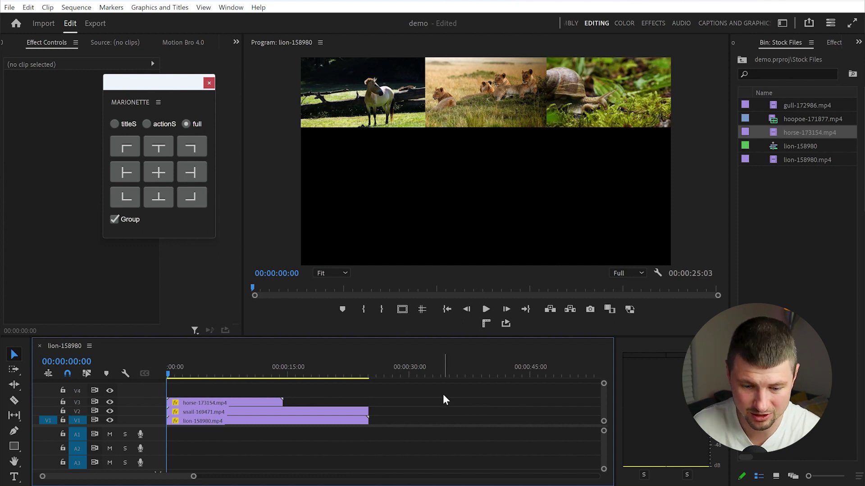
{"action": "left_click_drag", "start_coordinate": [444, 395], "coordinate": [257, 424]}
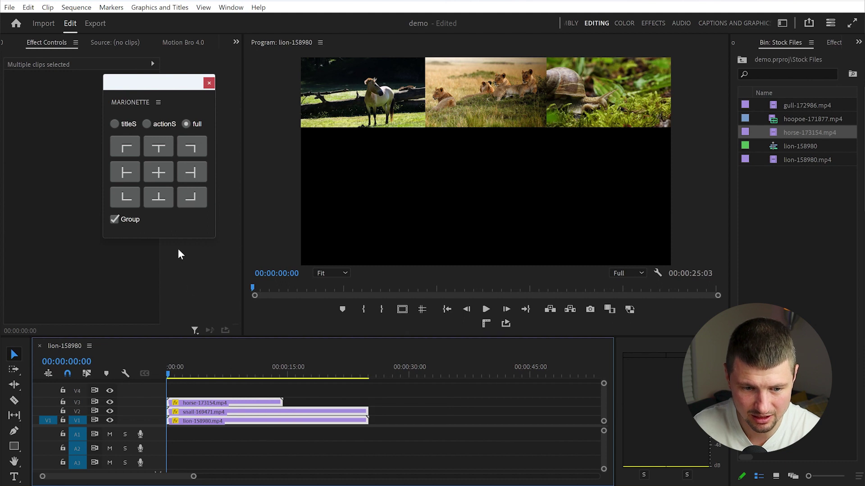
{"action": "left_click", "coordinate": [155, 200]}
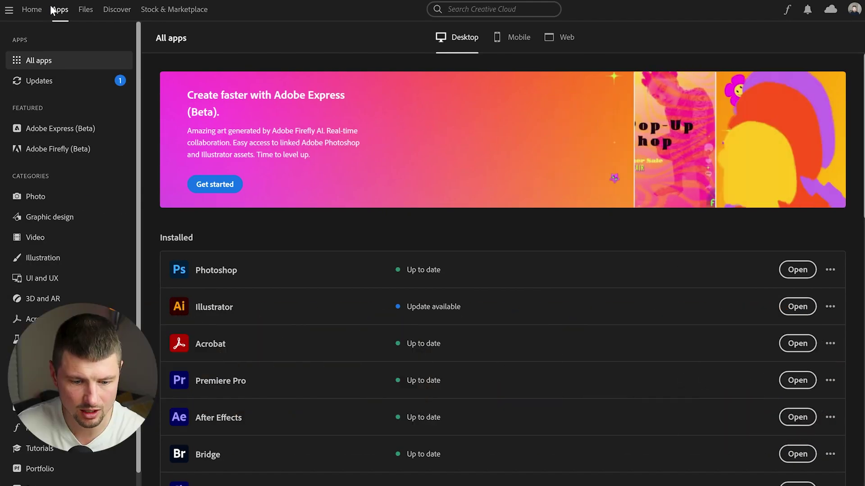
Browse free Premiere Pro plugins in Creative Cloud and search 'Mor' to find MARIONETTE.
{"action": "scroll", "coordinate": [381, 388], "scroll_direction": "down", "scroll_amount": 2}
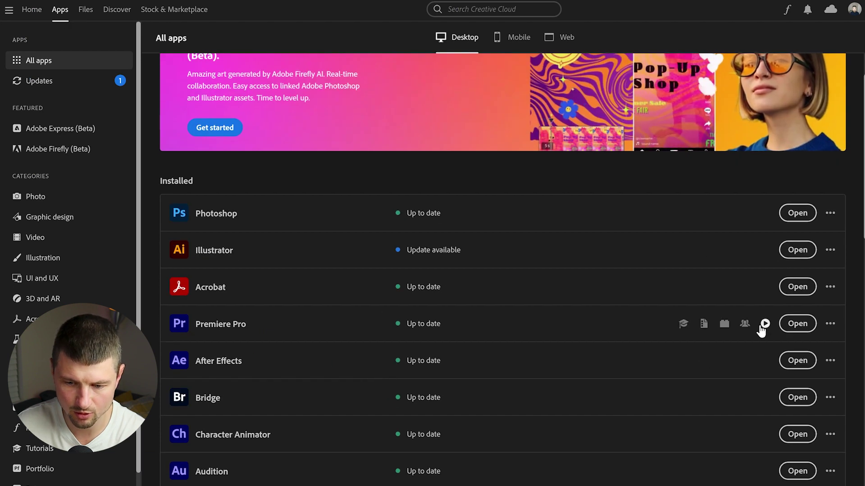
{"action": "left_click", "coordinate": [723, 324]}
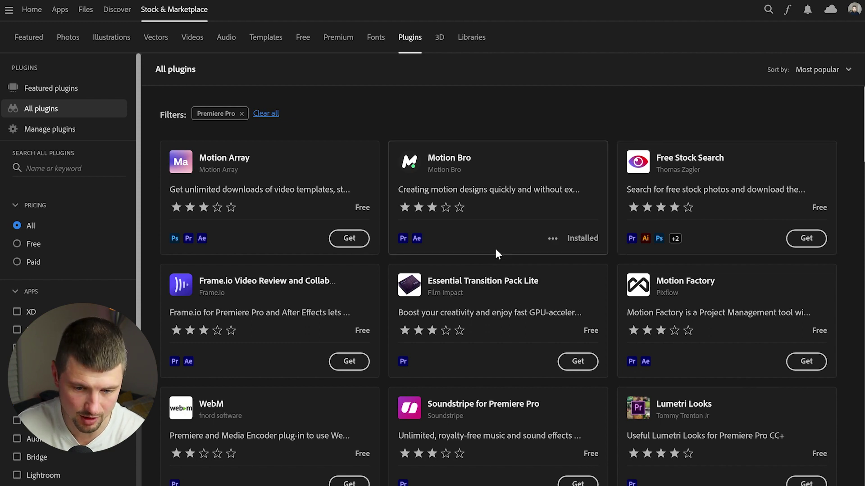
{"action": "left_click", "coordinate": [18, 244]}
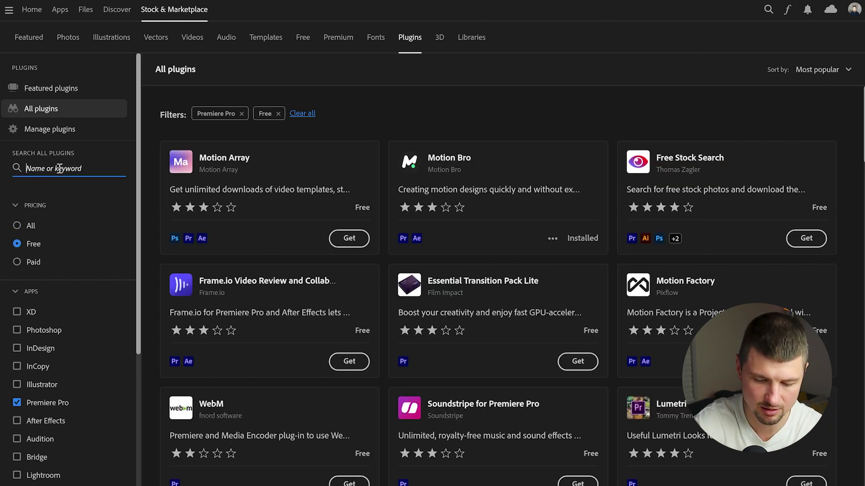
{"action": "type", "text": "Morionette"}
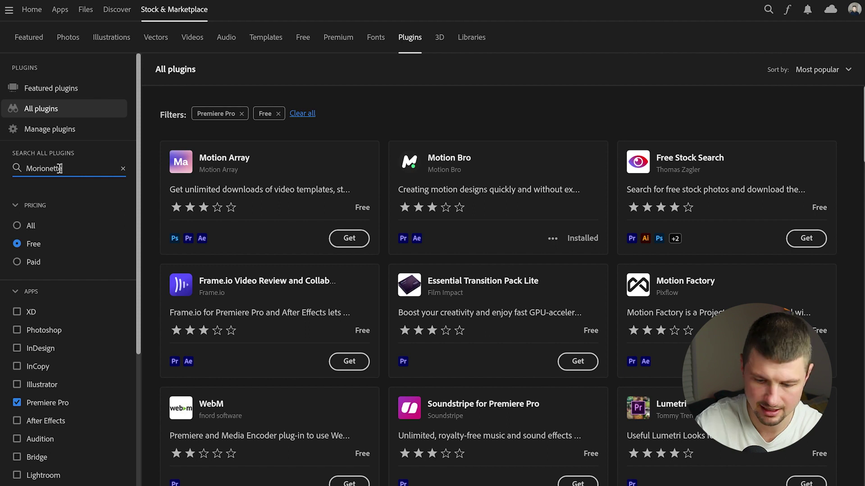
{"action": "key", "text": "Return"}
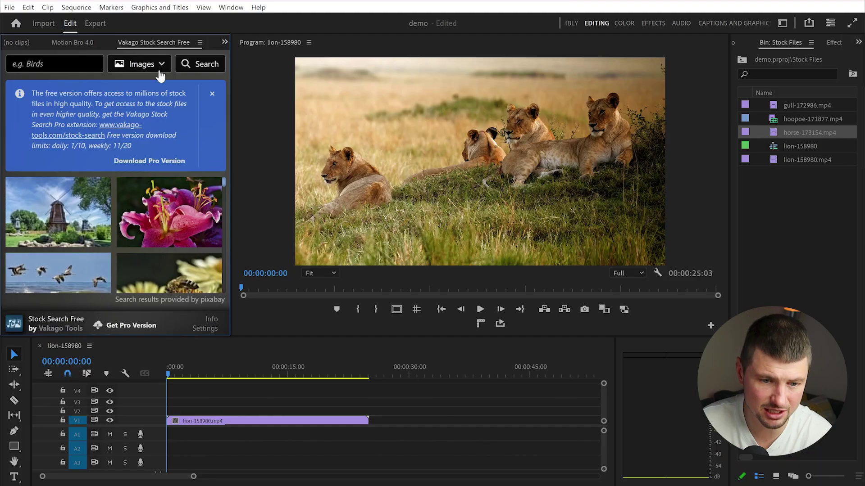
Switch the Vakago stock search to Videos and open the mountain-above-clouds clip's details.
{"action": "left_click", "coordinate": [160, 71]}
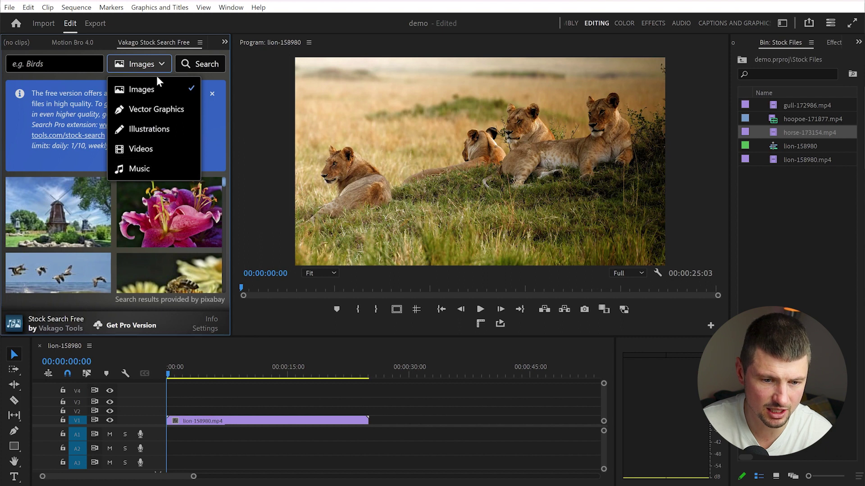
{"action": "left_click", "coordinate": [155, 156]}
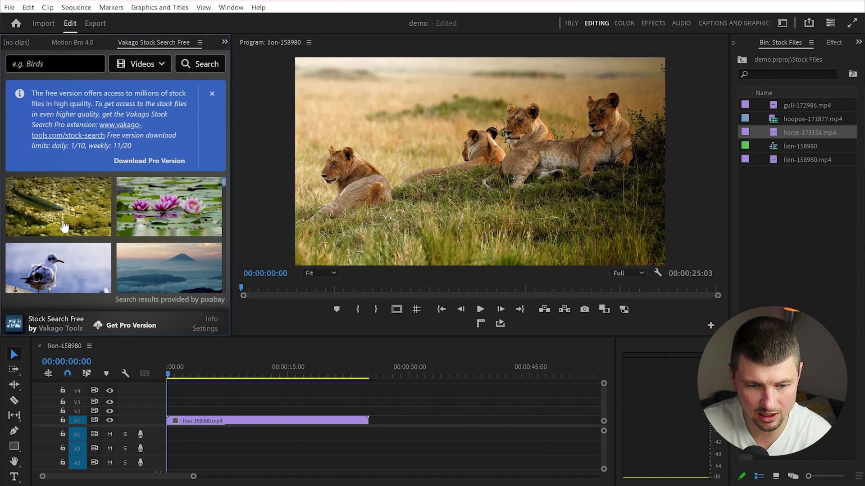
{"action": "scroll", "coordinate": [59, 225], "scroll_direction": "down", "scroll_amount": 2}
{"action": "scroll", "coordinate": [61, 225], "scroll_direction": "down", "scroll_amount": 3}
{"action": "scroll", "coordinate": [62, 225], "scroll_direction": "down", "scroll_amount": 5}
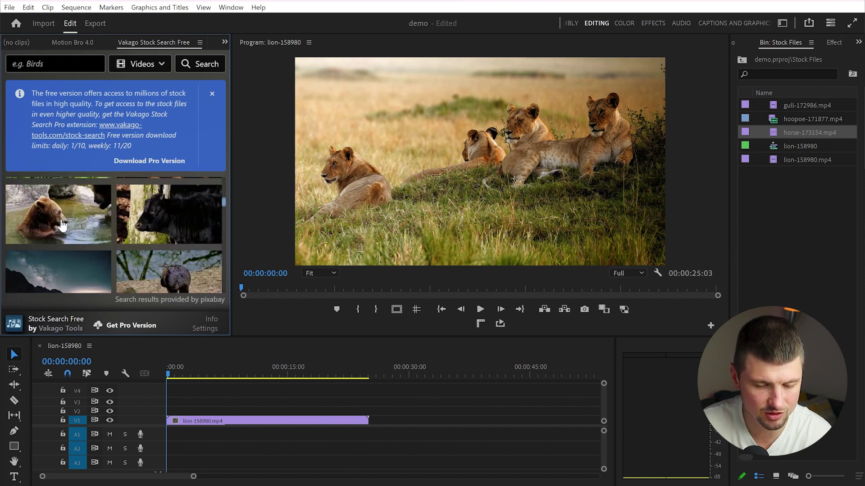
{"action": "scroll", "coordinate": [63, 225], "scroll_direction": "down", "scroll_amount": 6}
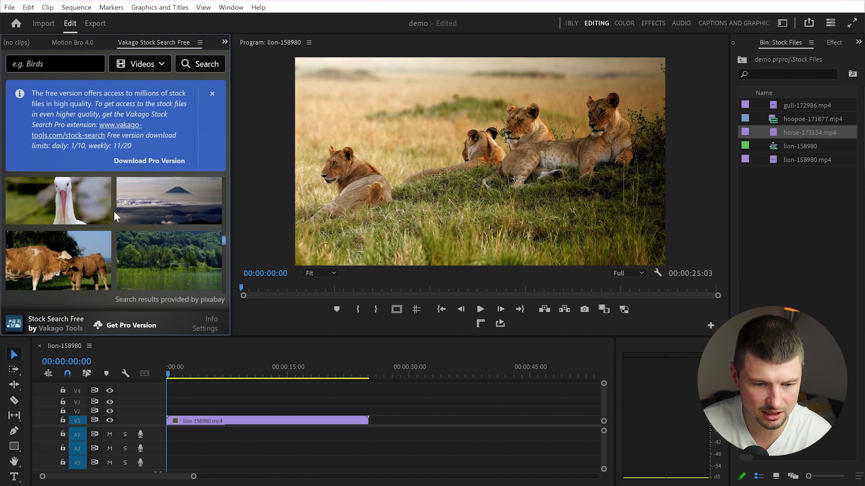
{"action": "scroll", "coordinate": [113, 211], "scroll_direction": "up", "scroll_amount": 3}
{"action": "scroll", "coordinate": [177, 255], "scroll_direction": "down", "scroll_amount": 2}
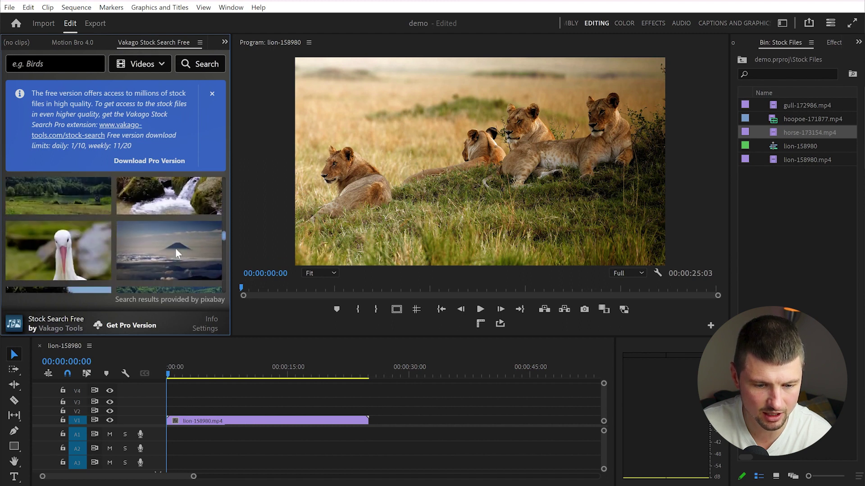
{"action": "left_click", "coordinate": [176, 252]}
{"action": "scroll", "coordinate": [185, 231], "scroll_direction": "down", "scroll_amount": 2}
{"action": "scroll", "coordinate": [185, 231], "scroll_direction": "up", "scroll_amount": 2}
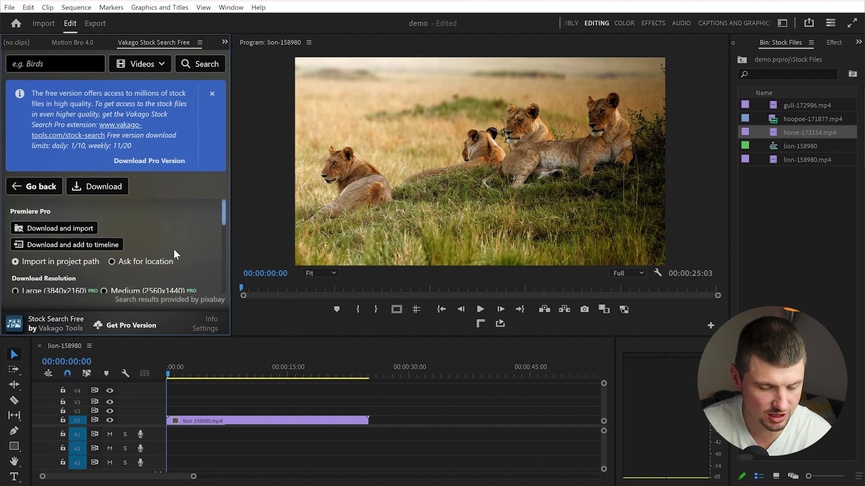
Download the Mount Fuji stock clip onto the start of V1 and play the sequence.
{"action": "left_click", "coordinate": [89, 229]}
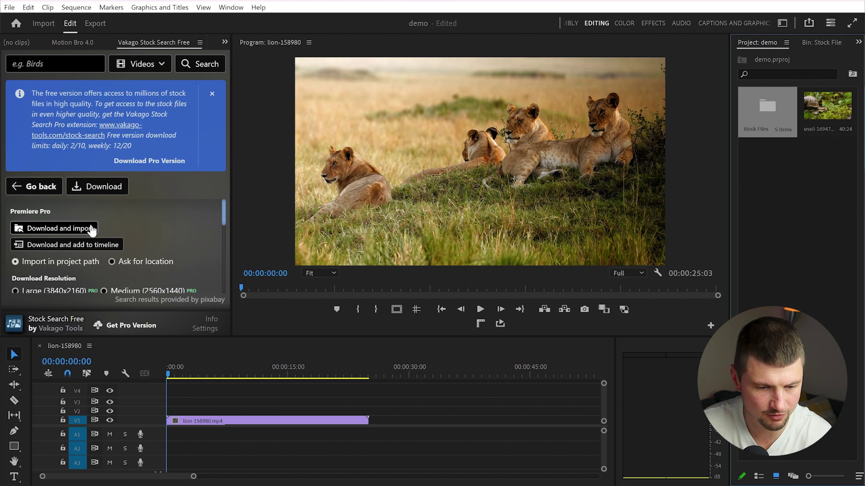
{"action": "scroll", "coordinate": [153, 236], "scroll_direction": "down", "scroll_amount": 2}
{"action": "scroll", "coordinate": [114, 222], "scroll_direction": "up", "scroll_amount": 2}
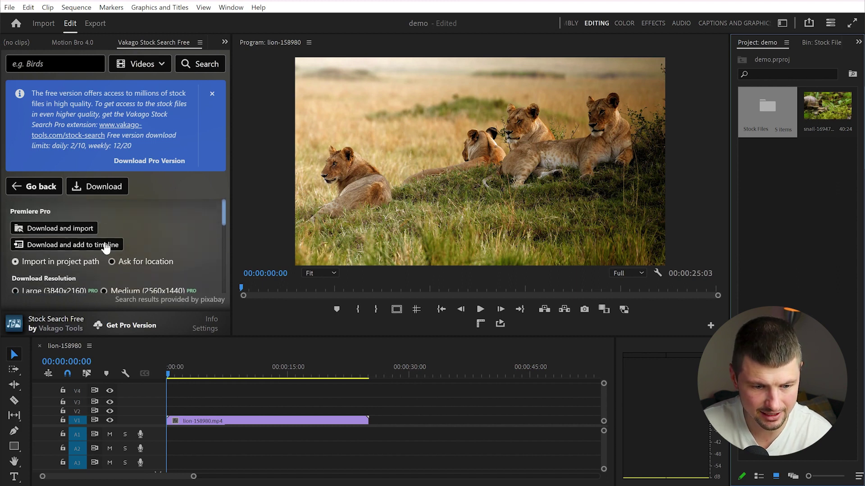
{"action": "scroll", "coordinate": [107, 247], "scroll_direction": "down", "scroll_amount": 2}
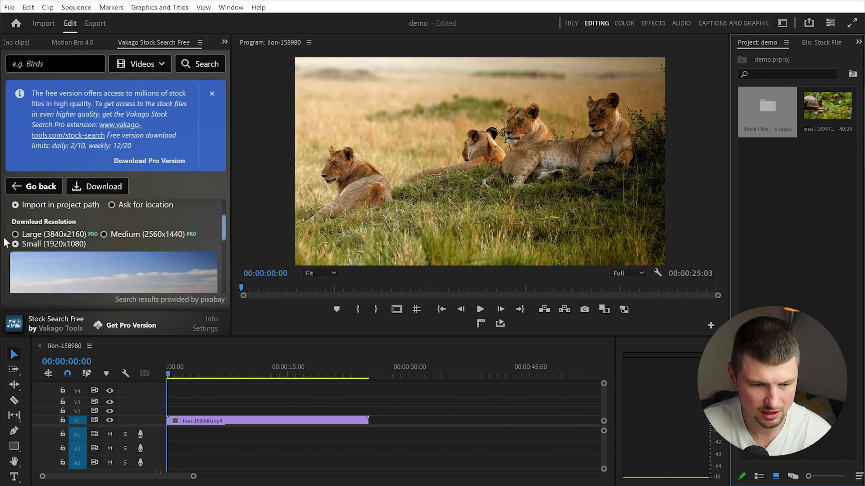
{"action": "scroll", "coordinate": [6, 244], "scroll_direction": "down", "scroll_amount": 2}
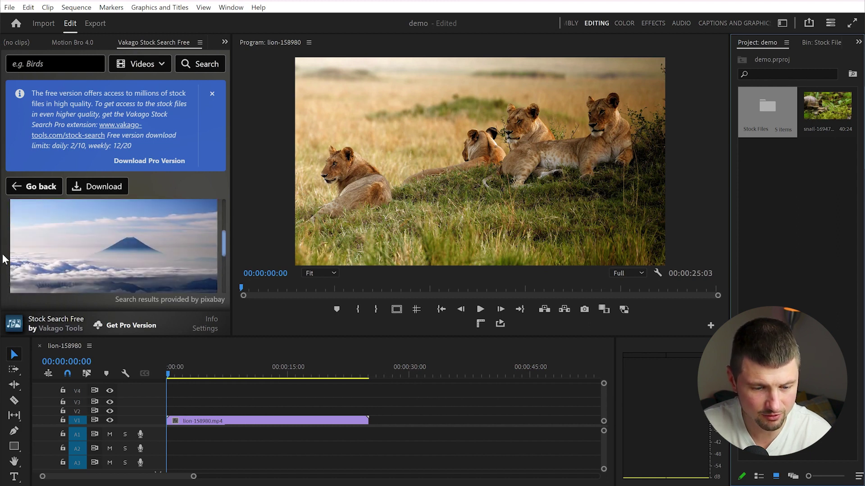
{"action": "scroll", "coordinate": [31, 259], "scroll_direction": "up", "scroll_amount": 2}
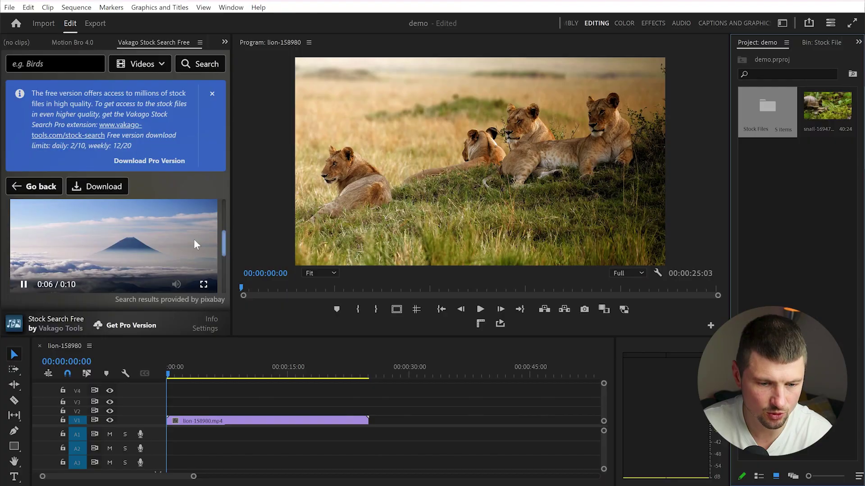
{"action": "scroll", "coordinate": [122, 237], "scroll_direction": "up", "scroll_amount": 4}
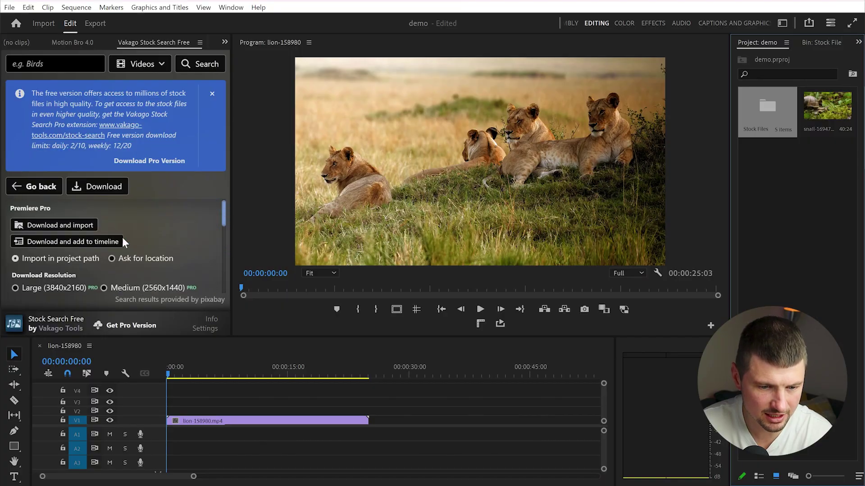
{"action": "left_click", "coordinate": [87, 247]}
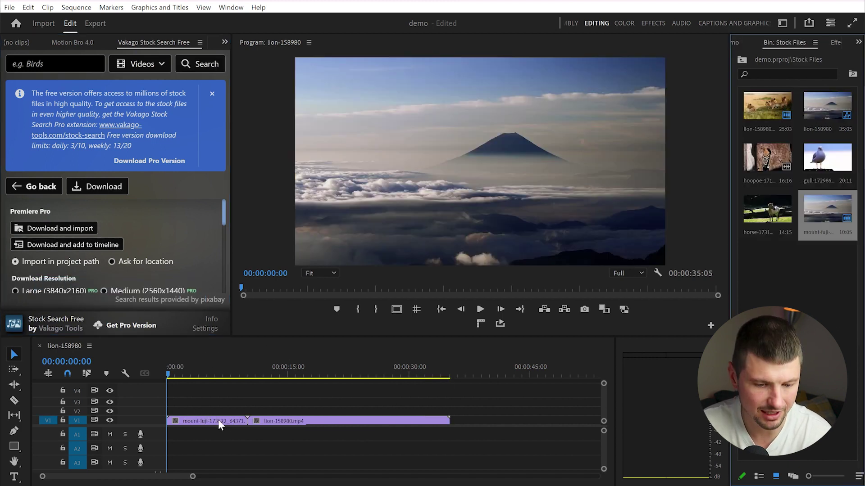
{"action": "key", "text": "space"}
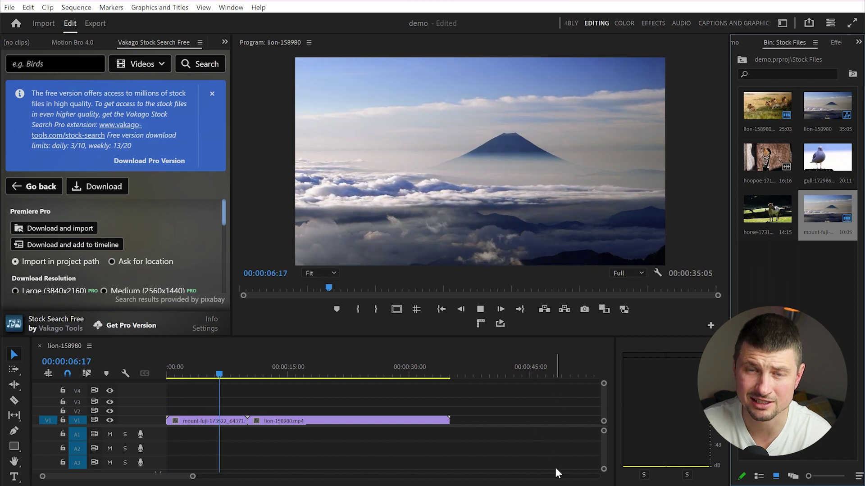
Switch the Vakago media type to Illustrations and browse the results.
{"action": "left_click", "coordinate": [144, 64]}
{"action": "left_click", "coordinate": [163, 130]}
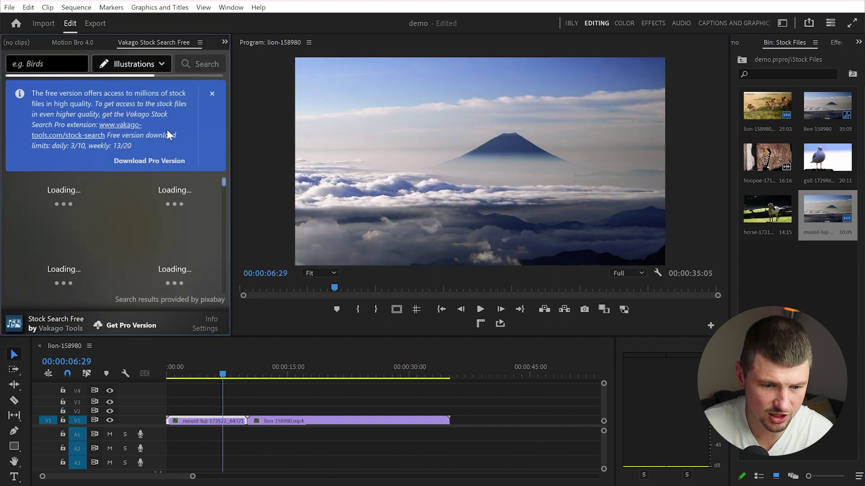
{"action": "scroll", "coordinate": [45, 205], "scroll_direction": "down", "scroll_amount": 6}
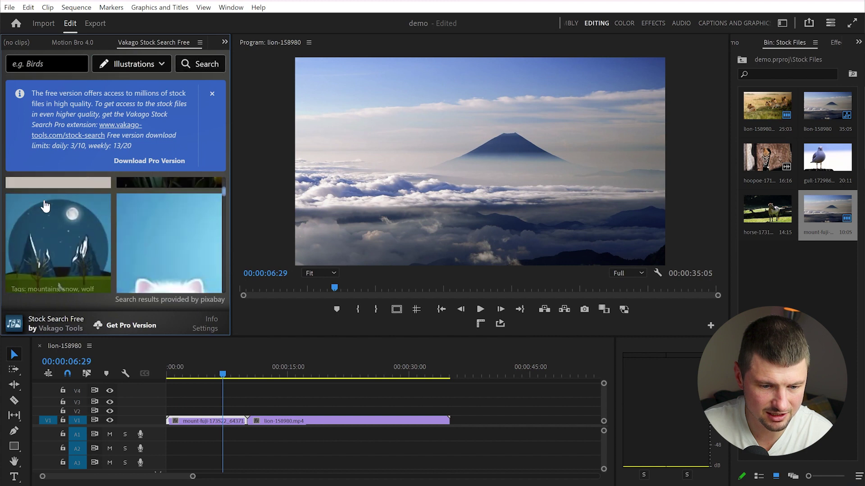
{"action": "scroll", "coordinate": [45, 205], "scroll_direction": "down", "scroll_amount": 5}
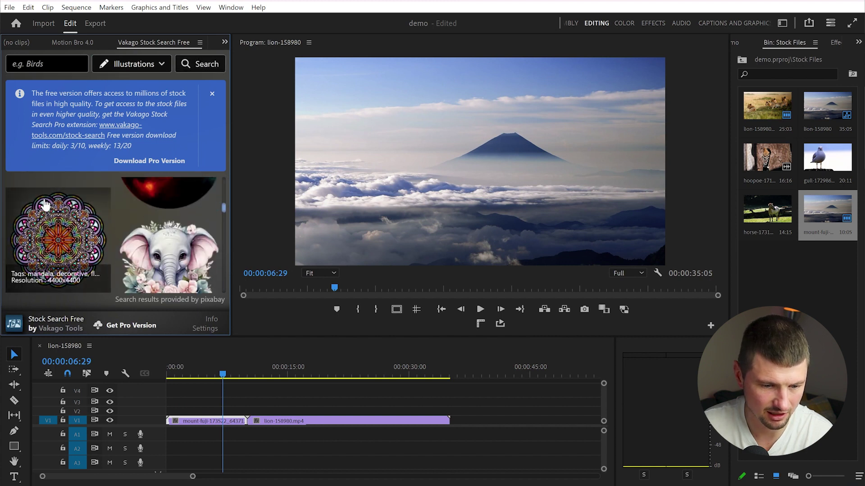
{"action": "scroll", "coordinate": [45, 205], "scroll_direction": "down", "scroll_amount": 6}
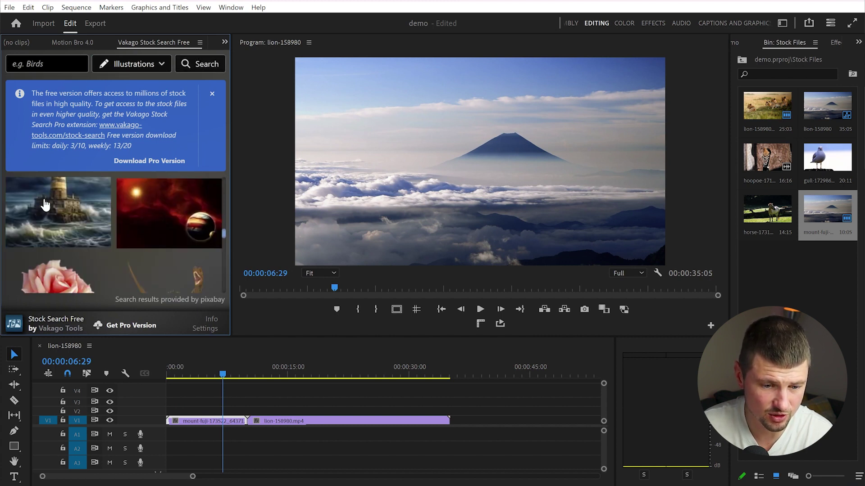
Change the media type to Vector Graphics and scroll through those results.
{"action": "left_click", "coordinate": [159, 62]}
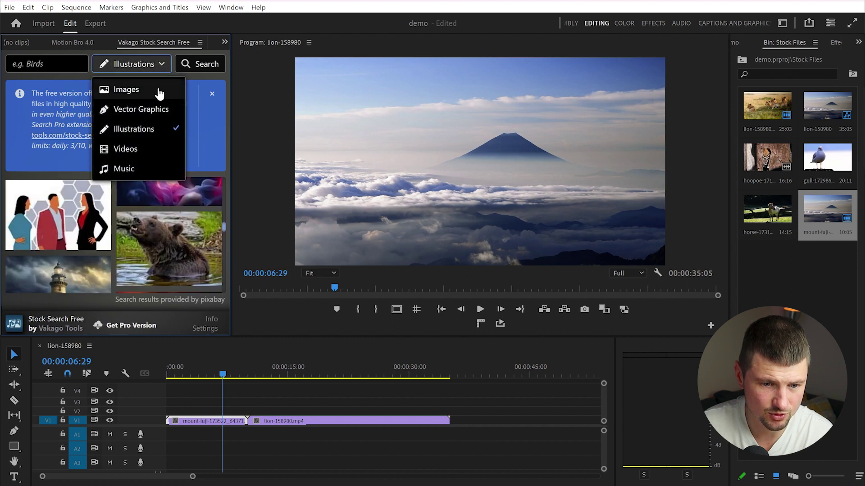
{"action": "left_click", "coordinate": [149, 108]}
{"action": "scroll", "coordinate": [37, 229], "scroll_direction": "down", "scroll_amount": 5}
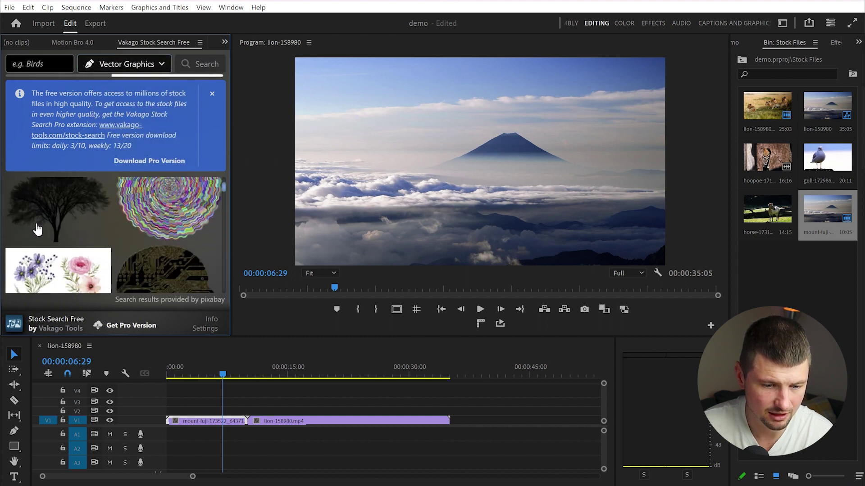
{"action": "scroll", "coordinate": [37, 229], "scroll_direction": "down", "scroll_amount": 2}
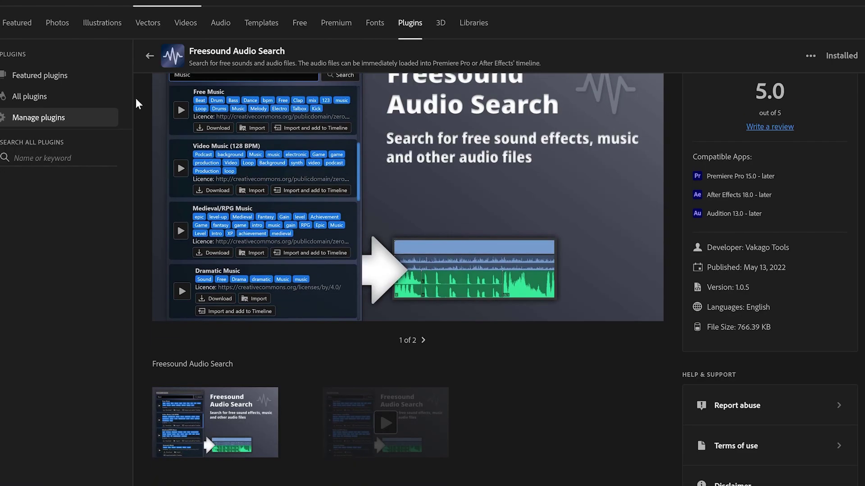
Scroll the Freesound Audio Search plugin page down to its Product Info.
{"action": "scroll", "coordinate": [136, 100], "scroll_direction": "down", "scroll_amount": 4}
{"action": "scroll", "coordinate": [136, 100], "scroll_direction": "down", "scroll_amount": 1}
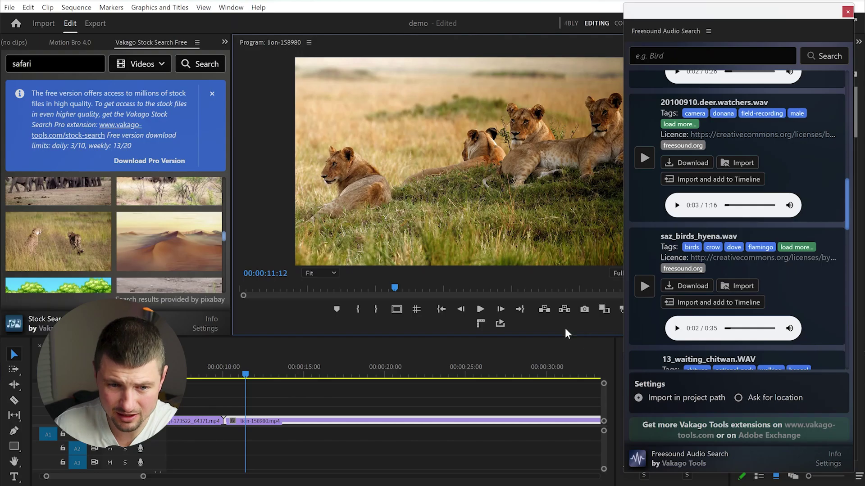
Open Freesound Audio Search from Window > Extensions.
{"action": "left_click", "coordinate": [231, 7]}
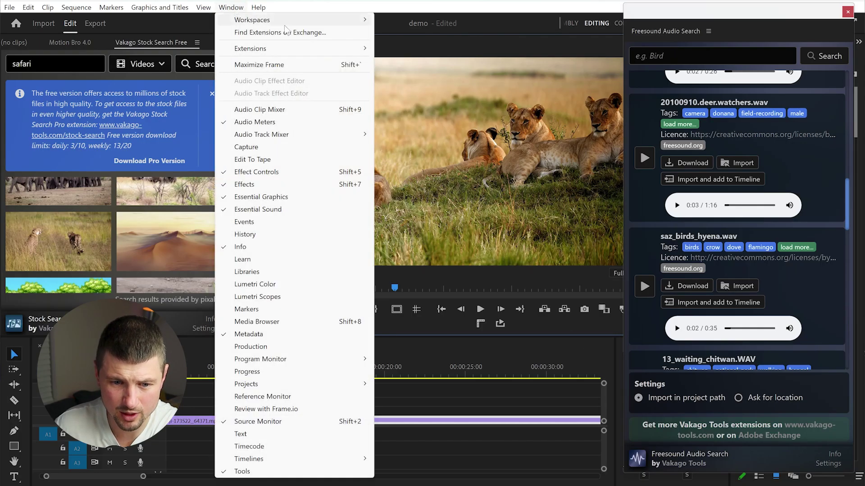
{"action": "mouse_move", "coordinate": [333, 44]}
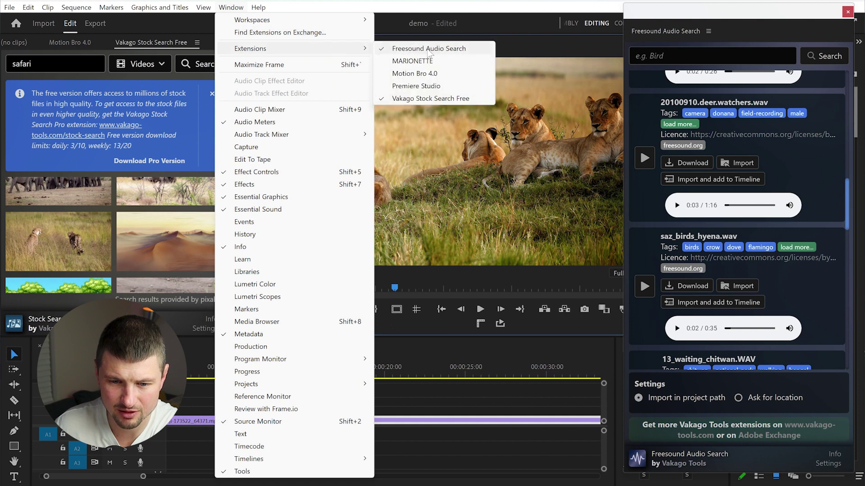
{"action": "left_click", "coordinate": [428, 50]}
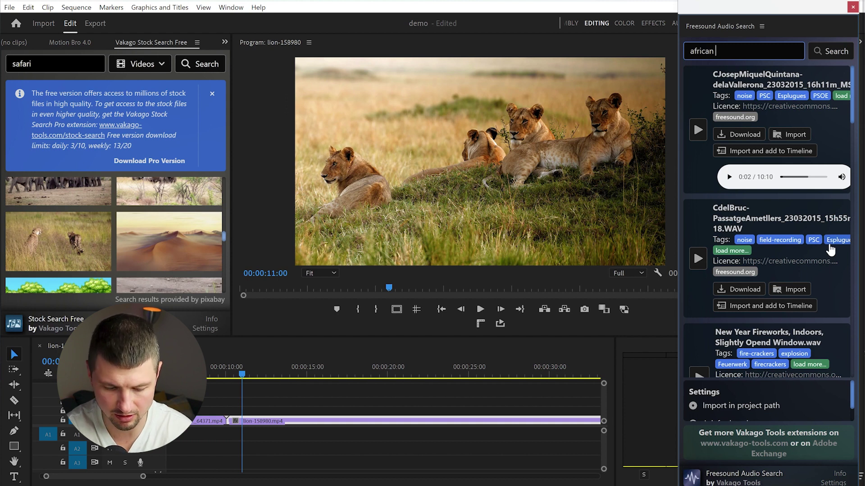
Preview the African drum results: 'african drums at nigth', tribal drums beat 2 and beat 3.
{"action": "scroll", "coordinate": [769, 137], "scroll_direction": "down", "scroll_amount": 10}
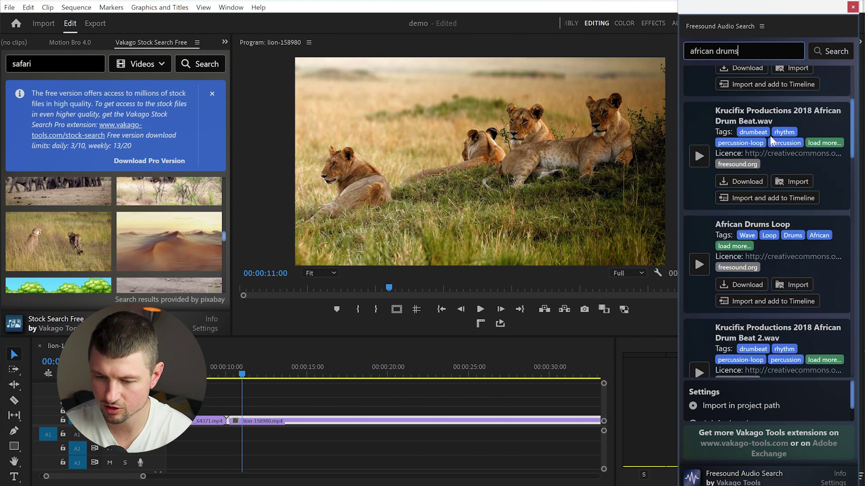
{"action": "scroll", "coordinate": [784, 148], "scroll_direction": "down", "scroll_amount": 3}
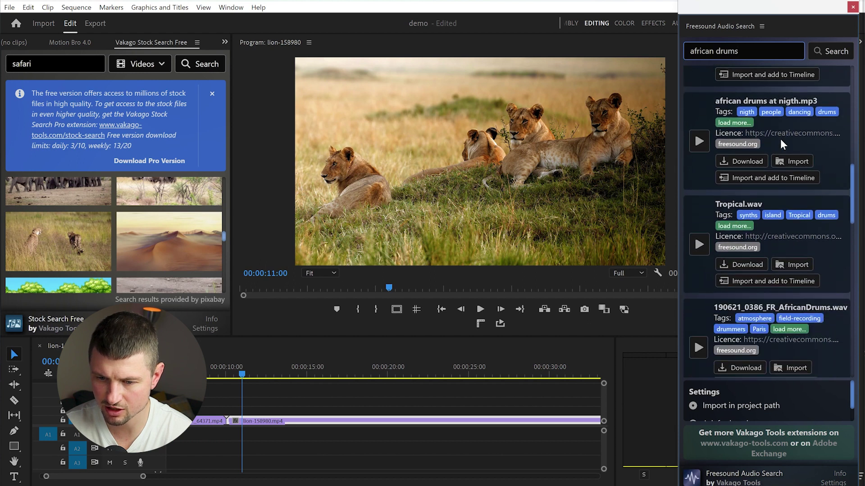
{"action": "left_click", "coordinate": [699, 142]}
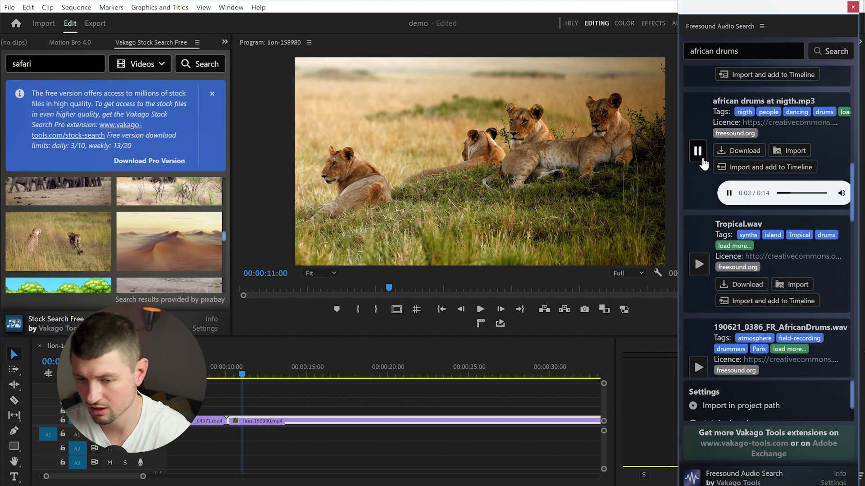
{"action": "scroll", "coordinate": [703, 163], "scroll_direction": "down", "scroll_amount": 3}
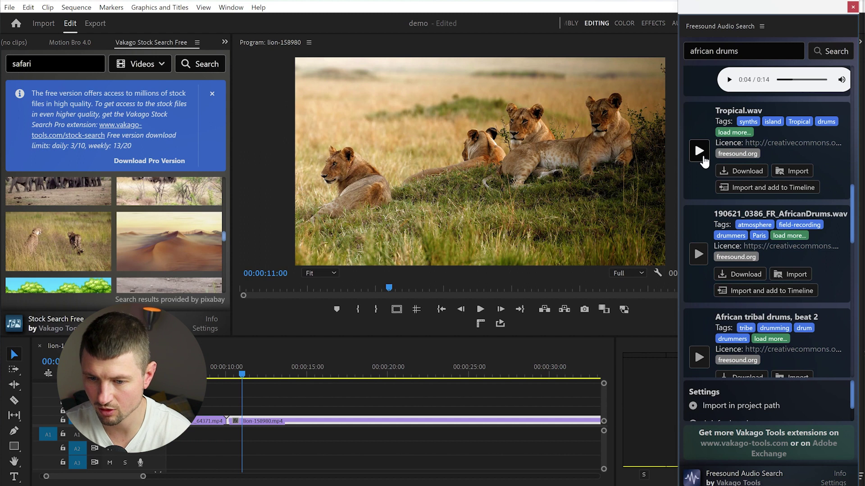
{"action": "scroll", "coordinate": [704, 160], "scroll_direction": "down", "scroll_amount": 6}
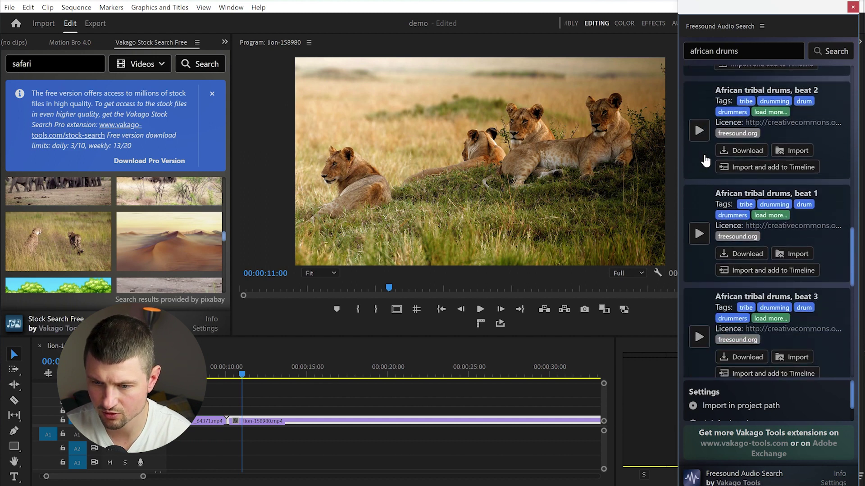
{"action": "left_click", "coordinate": [704, 143]}
{"action": "left_click", "coordinate": [702, 151]}
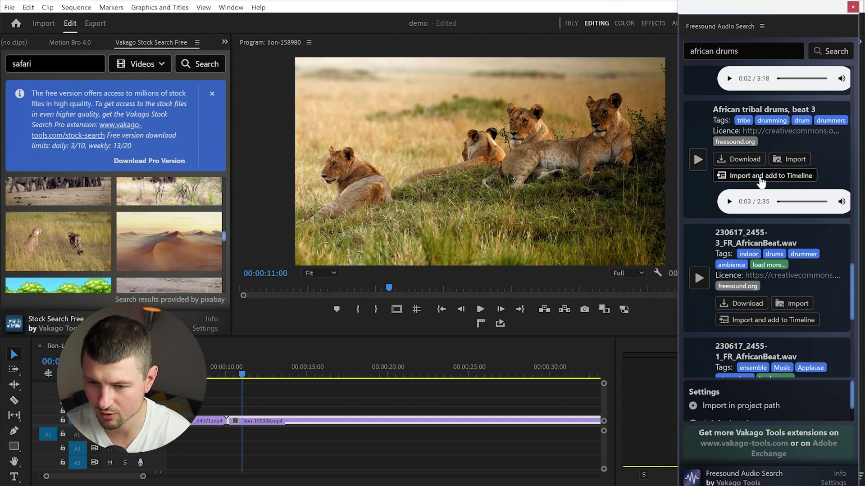
Import 'African tribal drums, beat 3' to the timeline and align it with the lion clip's start.
{"action": "left_click", "coordinate": [761, 175]}
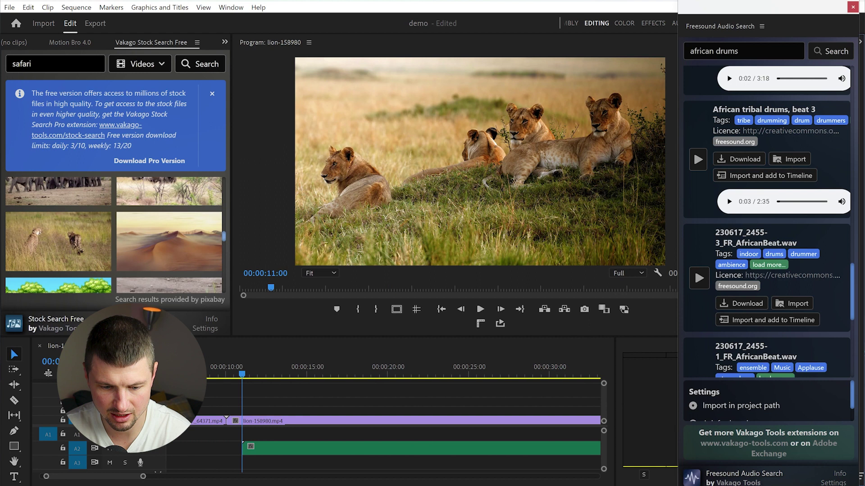
{"action": "left_click", "coordinate": [221, 378]}
{"action": "left_click_drag", "start_coordinate": [254, 434], "coordinate": [239, 435]}
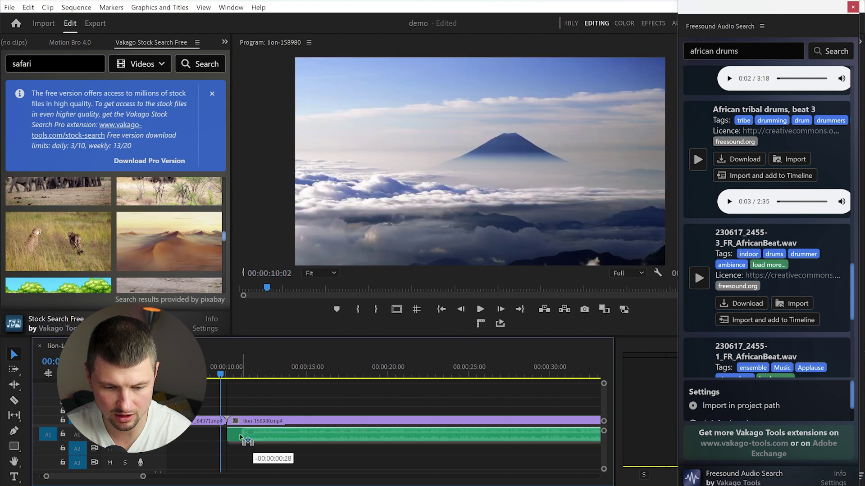
Move the playhead to 00:00:10:23 and search Freesound for 'safari'.
{"action": "left_click", "coordinate": [238, 377]}
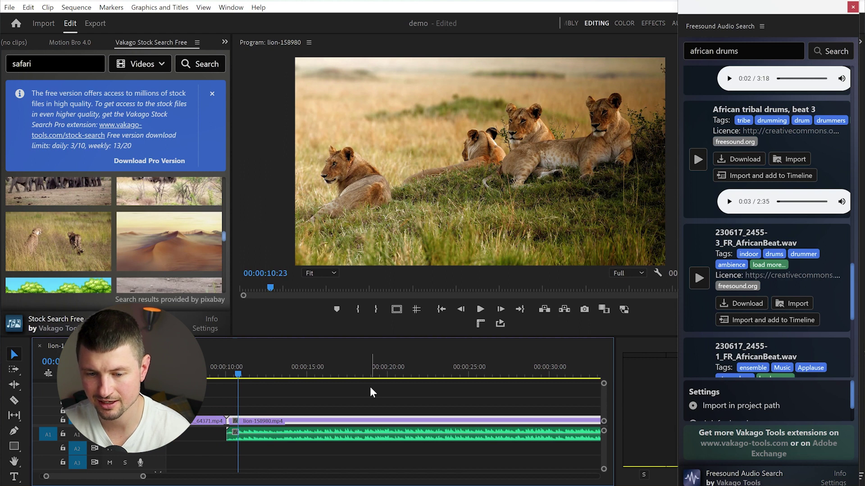
{"action": "triple_click", "coordinate": [688, 59]}
{"action": "type", "text": "sa"}
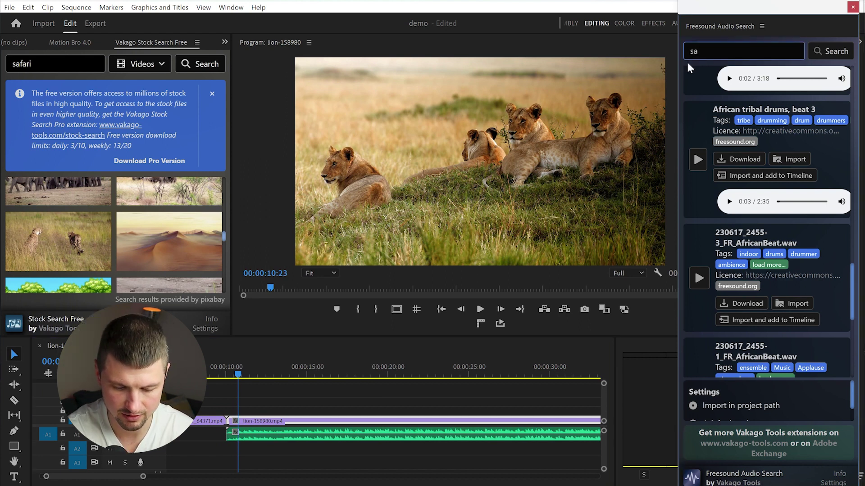
{"action": "type", "text": "fari"}
{"action": "key", "text": "Return"}
Preview saz_birds_hyena.wav, add it to A2 aligned with the drums, and play back.
{"action": "left_click", "coordinate": [697, 152]}
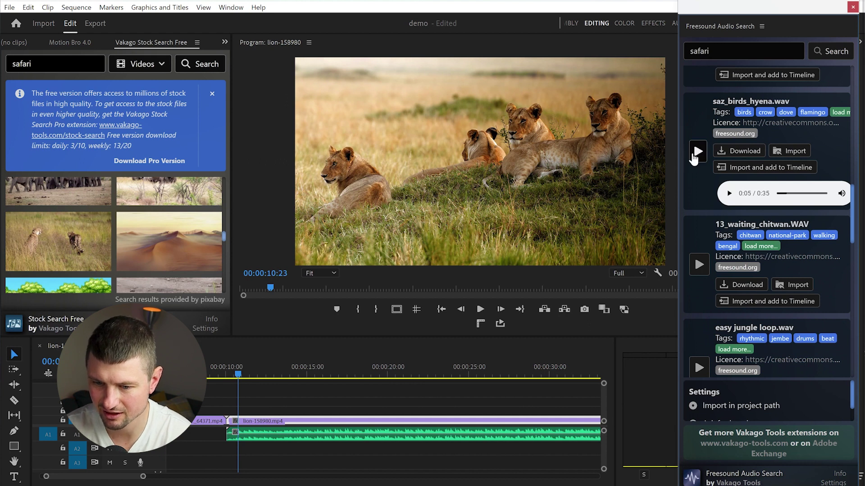
{"action": "left_click", "coordinate": [751, 168]}
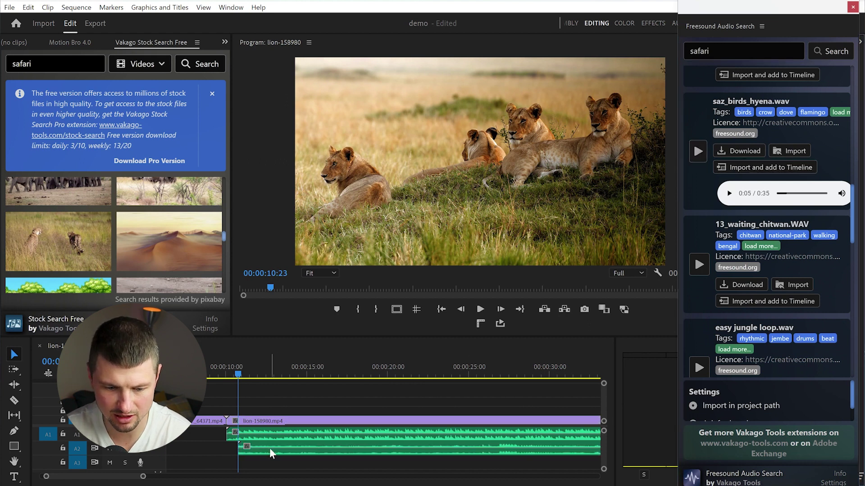
{"action": "left_click_drag", "start_coordinate": [272, 453], "coordinate": [255, 454]}
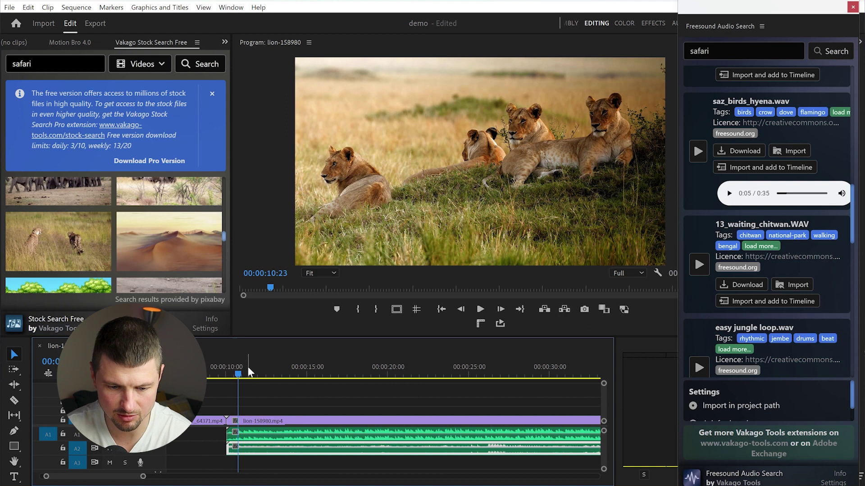
{"action": "key", "text": "space"}
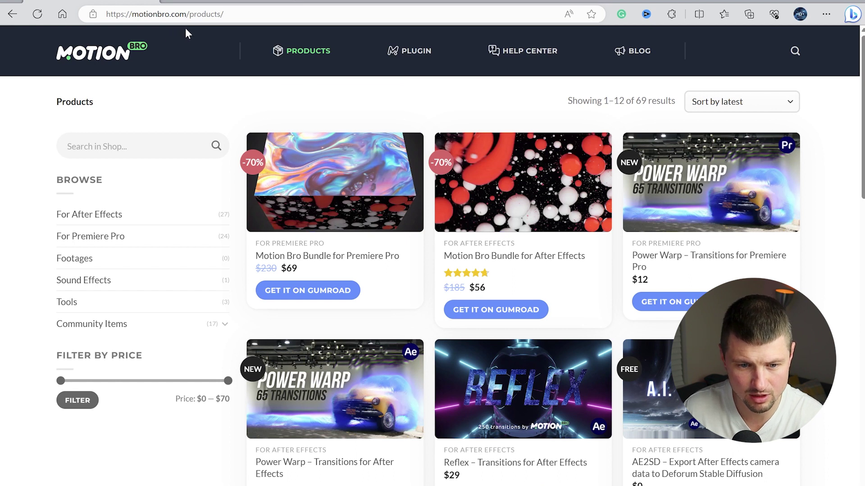
Show motionbro.com's For Premiere Pro products, scrolling to the free presets pack.
{"action": "mouse_move", "coordinate": [308, 50]}
{"action": "left_click", "coordinate": [317, 112]}
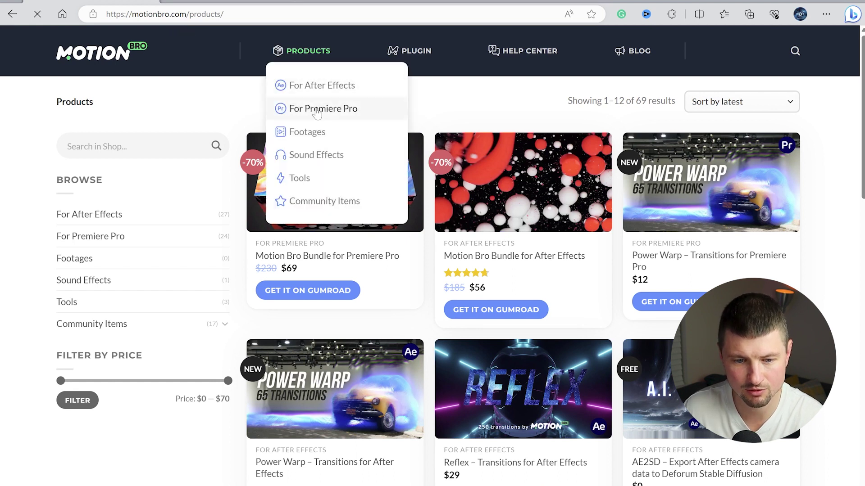
{"action": "scroll", "coordinate": [603, 228], "scroll_direction": "down", "scroll_amount": 3}
{"action": "scroll", "coordinate": [603, 228], "scroll_direction": "down", "scroll_amount": 2}
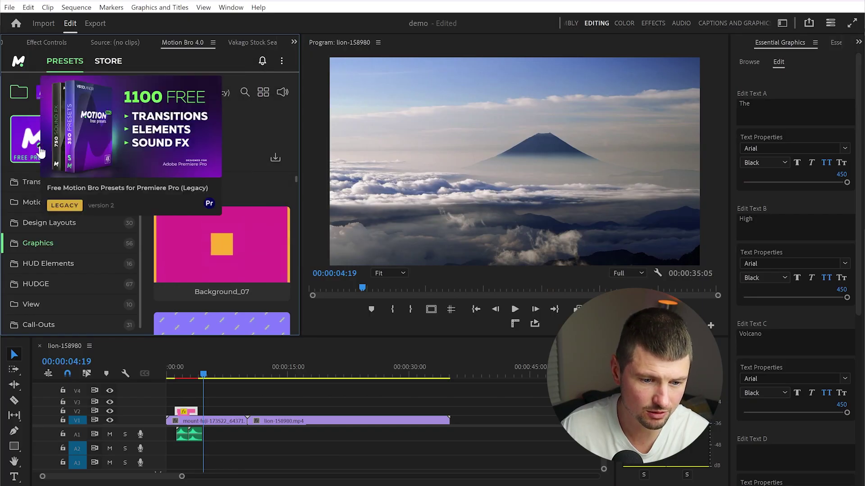
Scroll through the Free Motion Bro Presets pack's preset categories.
{"action": "scroll", "coordinate": [78, 202], "scroll_direction": "down", "scroll_amount": 1}
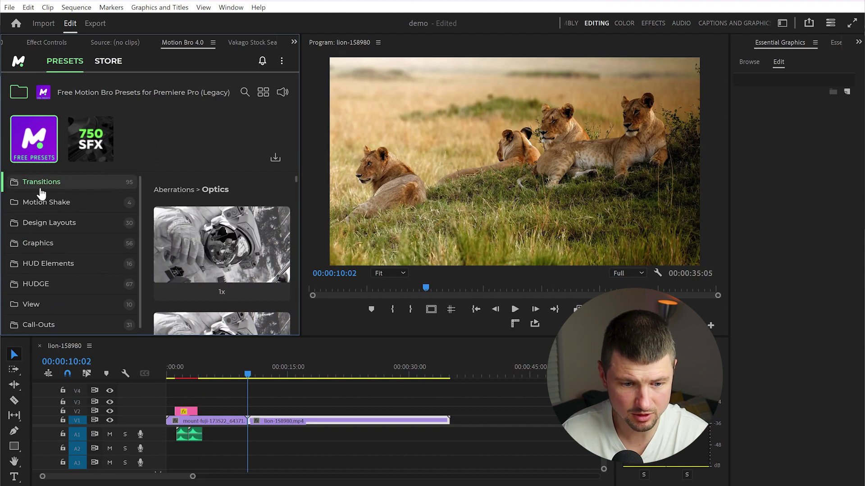
Expand Transitions > Offset > Bounce in the Motion Bro panel.
{"action": "left_click", "coordinate": [40, 193]}
{"action": "scroll", "coordinate": [52, 224], "scroll_direction": "down", "scroll_amount": 4}
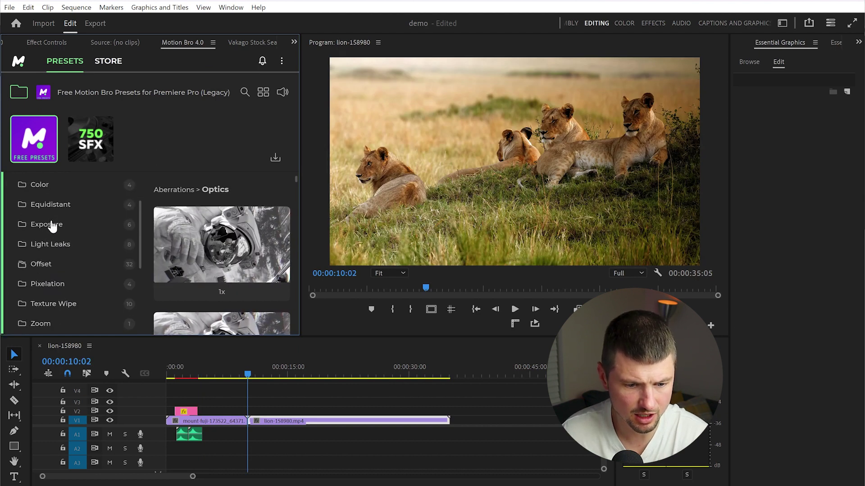
{"action": "scroll", "coordinate": [50, 230], "scroll_direction": "up", "scroll_amount": 4}
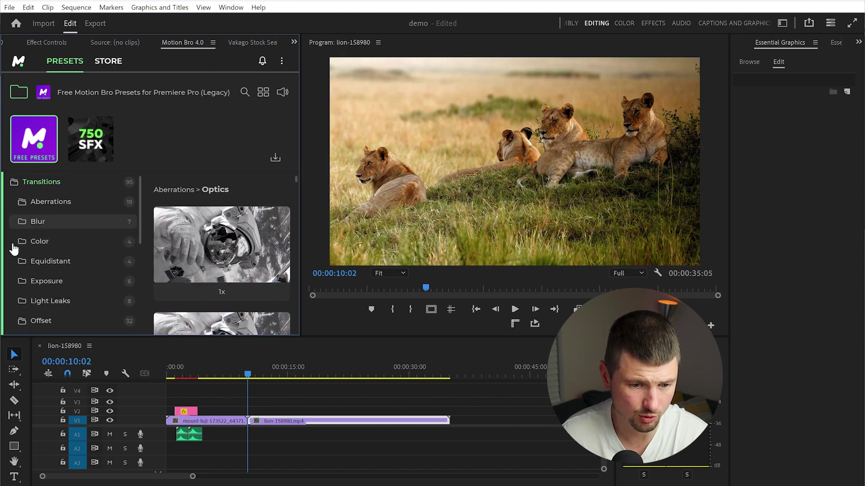
{"action": "scroll", "coordinate": [56, 270], "scroll_direction": "down", "scroll_amount": 3}
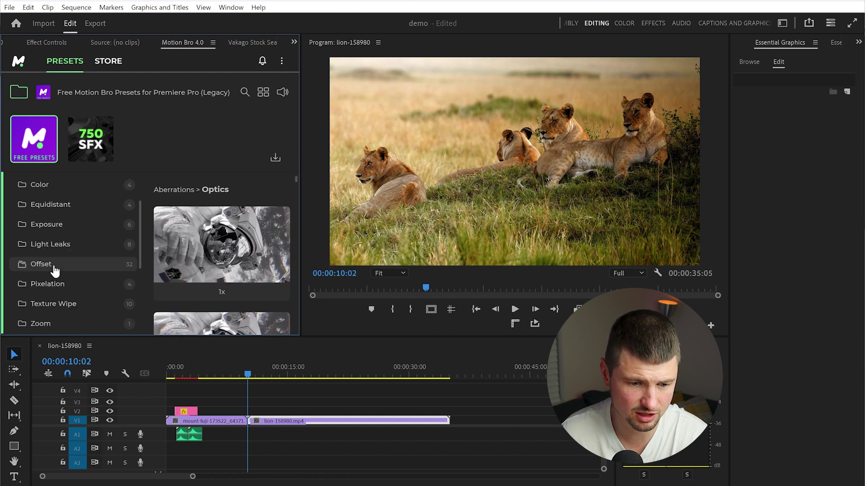
{"action": "left_click", "coordinate": [66, 270]}
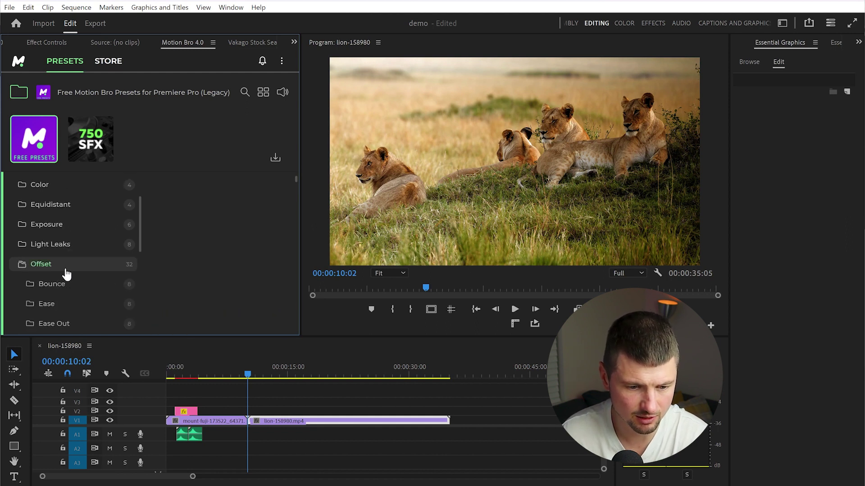
{"action": "scroll", "coordinate": [62, 270], "scroll_direction": "down", "scroll_amount": 3}
{"action": "scroll", "coordinate": [58, 273], "scroll_direction": "up", "scroll_amount": 3}
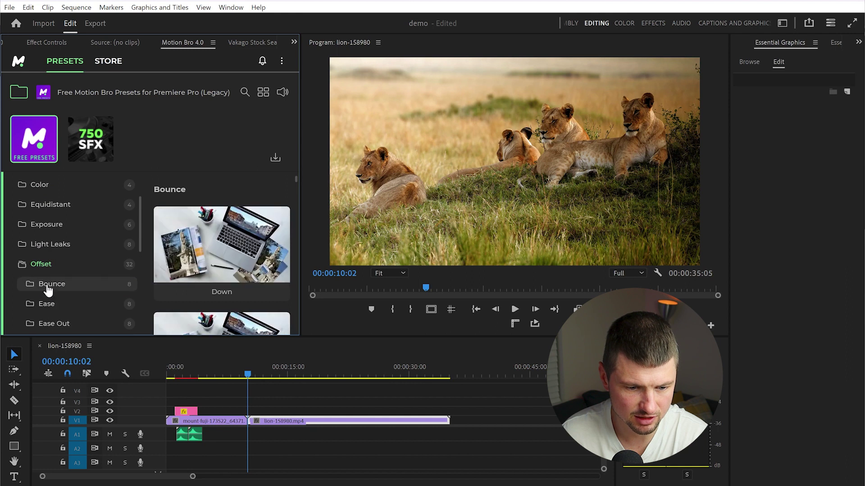
{"action": "left_click", "coordinate": [47, 285]}
Apply the Left Down bounce transition at the Mount Fuji–lion cut.
{"action": "mouse_move", "coordinate": [184, 248]}
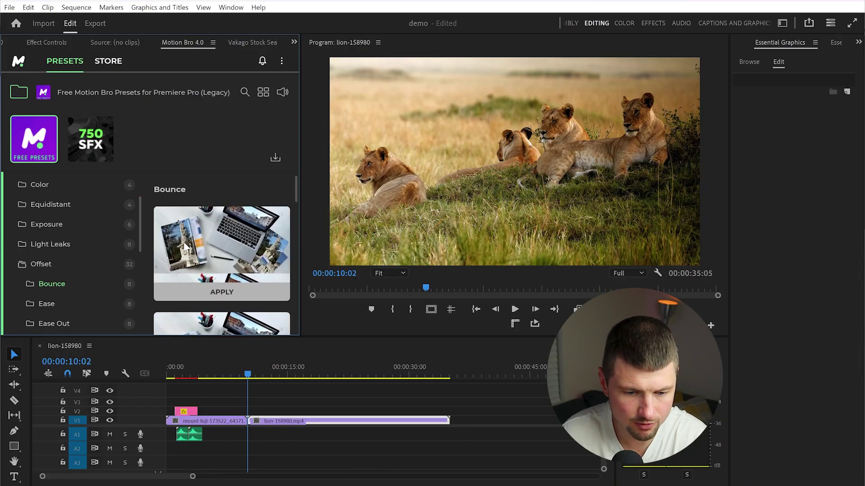
{"action": "scroll", "coordinate": [216, 306], "scroll_direction": "down", "scroll_amount": 2}
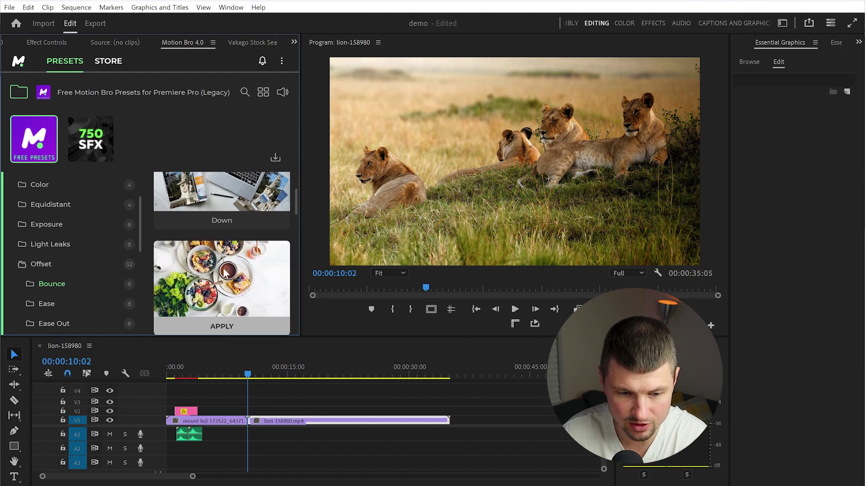
{"action": "scroll", "coordinate": [220, 289], "scroll_direction": "up", "scroll_amount": 3}
{"action": "left_click", "coordinate": [220, 294]}
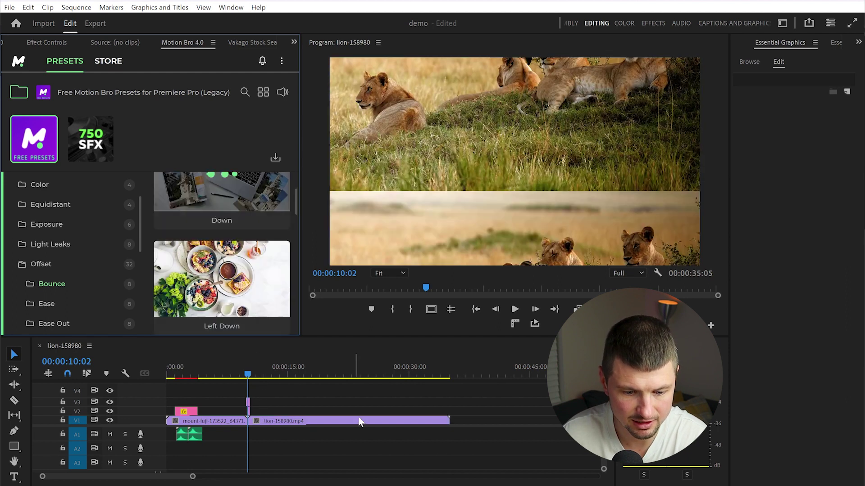
Zoom the timeline, set the playhead just before the cut, and preview the bounce transition.
{"action": "key", "text": "equal"}
{"action": "key", "text": "equal"}
{"action": "key", "text": "equal"}
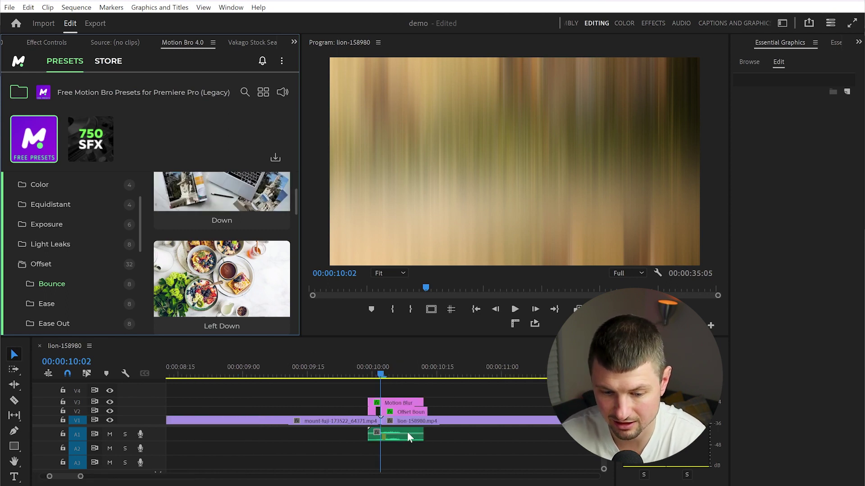
{"action": "left_click_drag", "start_coordinate": [381, 373], "coordinate": [367, 375]}
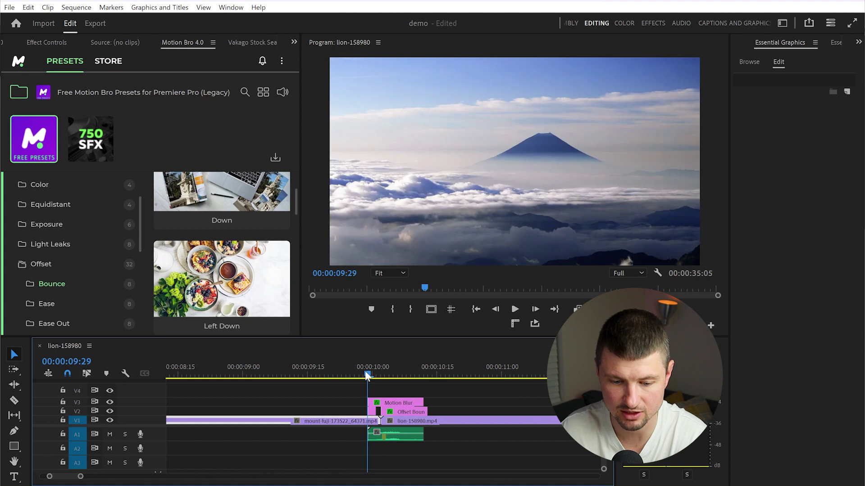
{"action": "key", "text": "space"}
{"action": "key", "text": "space"}
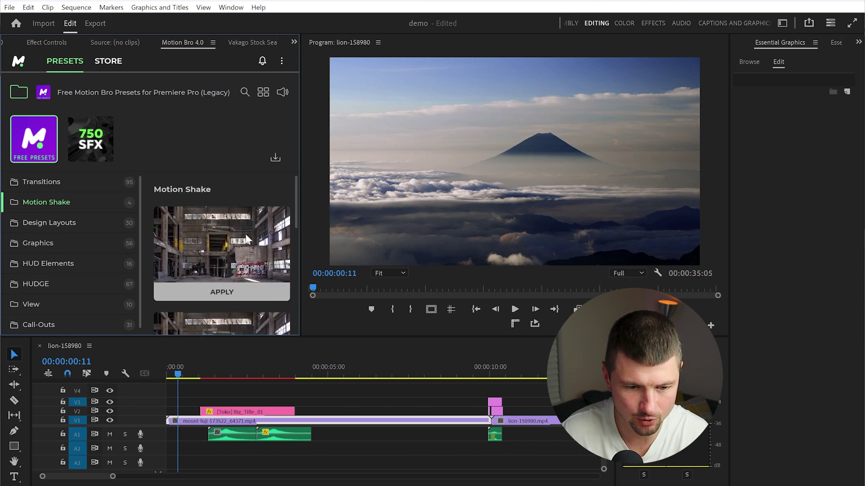
Apply Motion Shake Simple - 2x on V3 and stretch it from 0s to about 10s.
{"action": "scroll", "coordinate": [248, 235], "scroll_direction": "down", "scroll_amount": 3}
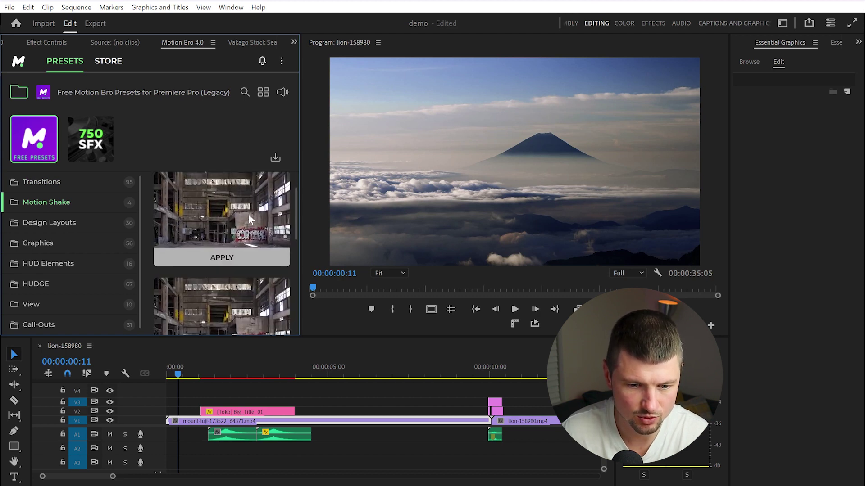
{"action": "scroll", "coordinate": [243, 257], "scroll_direction": "down", "scroll_amount": 1}
{"action": "scroll", "coordinate": [234, 296], "scroll_direction": "down", "scroll_amount": 4}
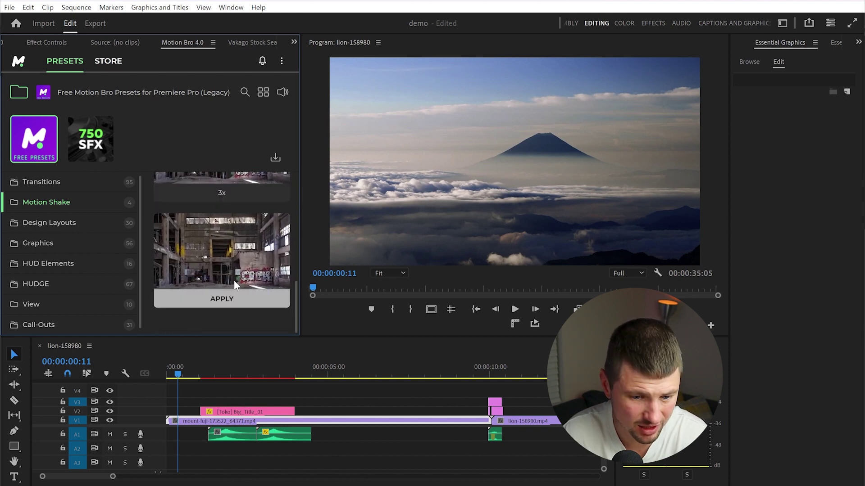
{"action": "scroll", "coordinate": [234, 280], "scroll_direction": "up", "scroll_amount": 10}
{"action": "scroll", "coordinate": [231, 285], "scroll_direction": "down", "scroll_amount": 5}
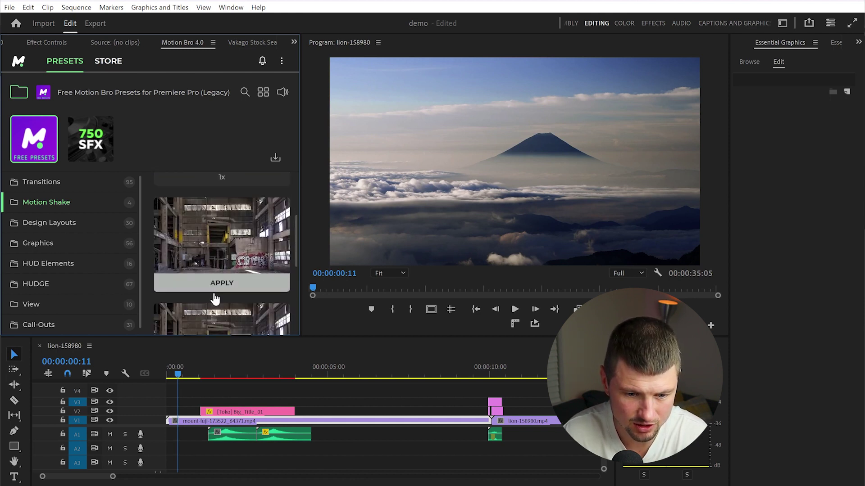
{"action": "scroll", "coordinate": [225, 266], "scroll_direction": "down", "scroll_amount": 1}
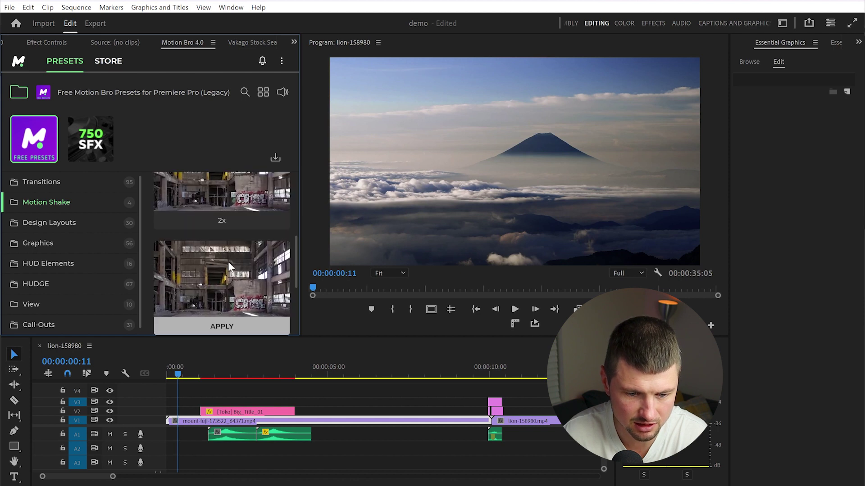
{"action": "scroll", "coordinate": [234, 261], "scroll_direction": "up", "scroll_amount": 1}
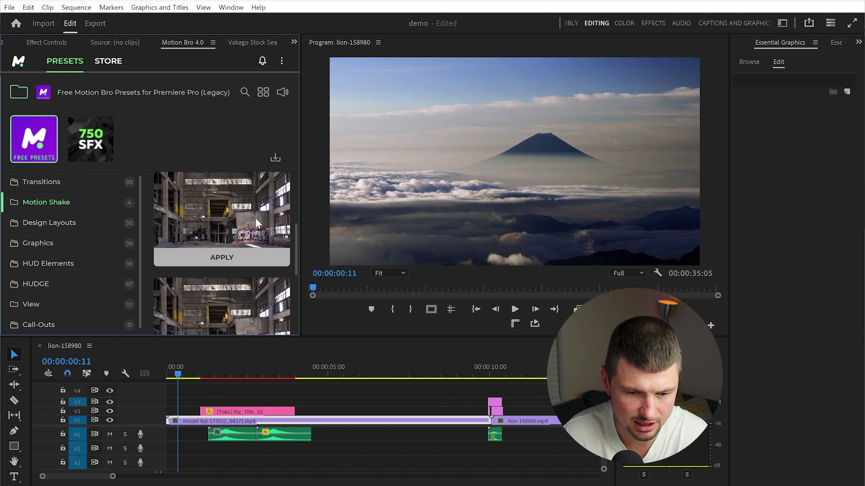
{"action": "left_click", "coordinate": [243, 259]}
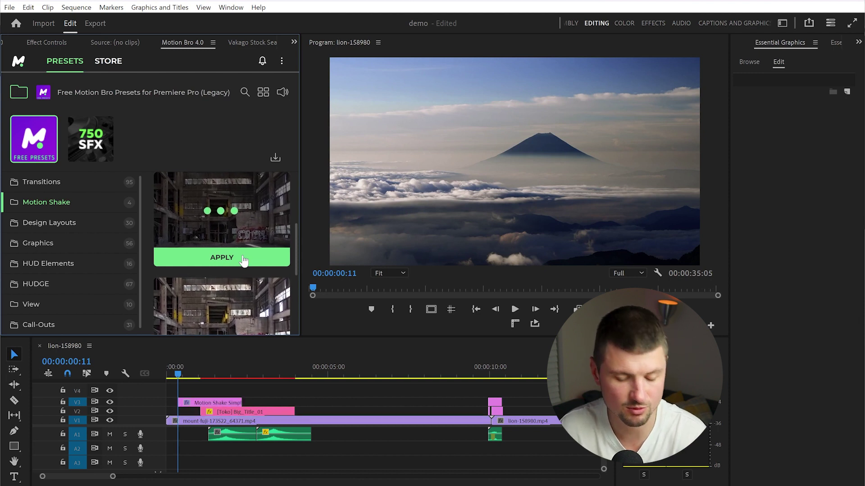
{"action": "left_click_drag", "start_coordinate": [185, 406], "coordinate": [167, 402]}
{"action": "left_click_drag", "start_coordinate": [239, 398], "coordinate": [488, 402]}
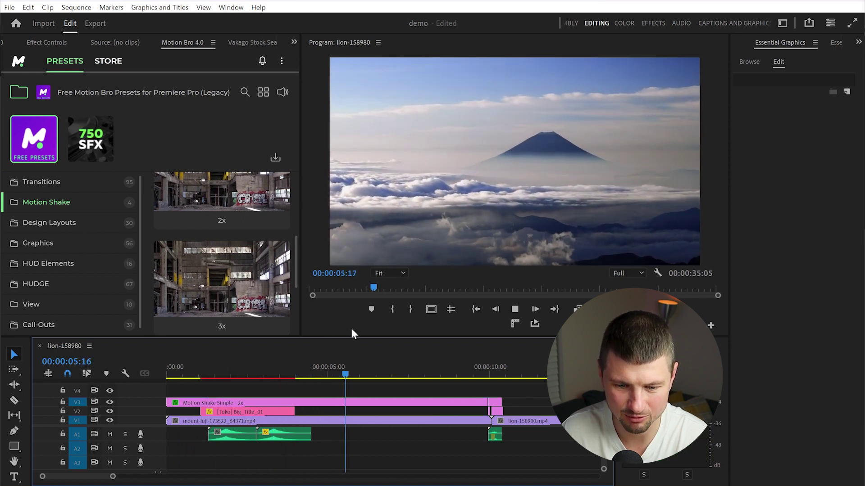
{"action": "key", "text": "space"}
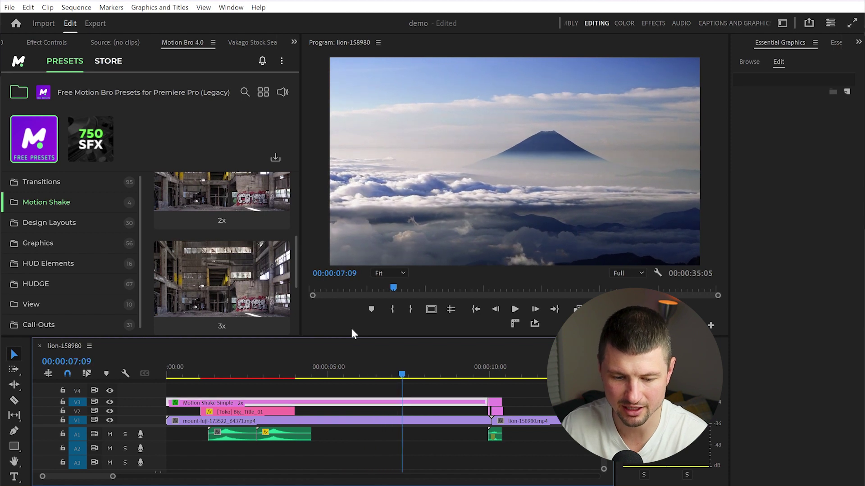
{"action": "left_click", "coordinate": [202, 377]}
{"action": "key", "text": "space"}
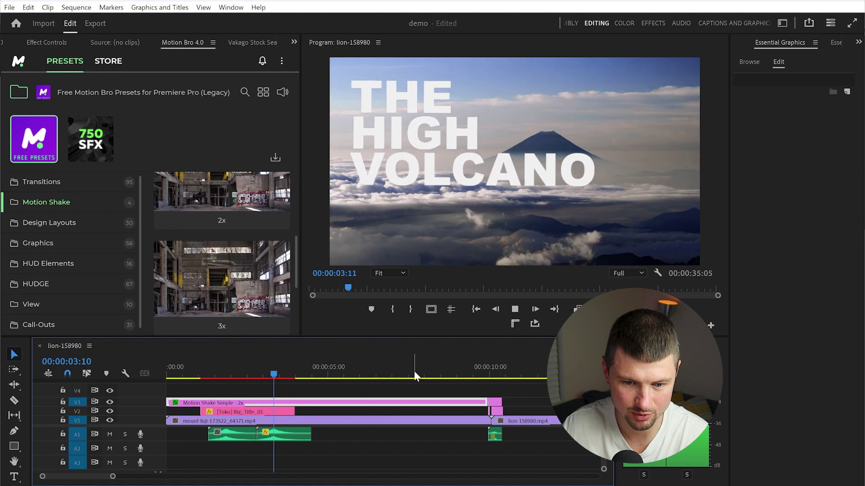
{"action": "key", "text": "space"}
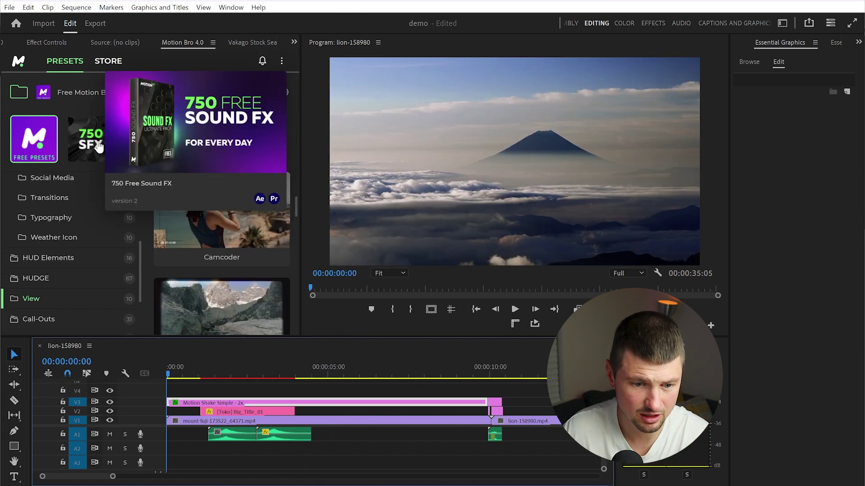
Open the 750 Free Sound FX pack and browse Daruma Audio > Bells.
{"action": "left_click", "coordinate": [95, 146]}
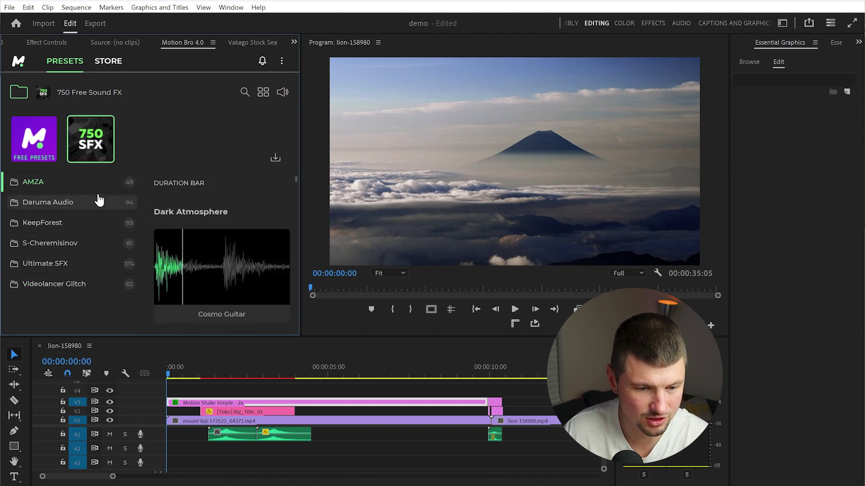
{"action": "left_click", "coordinate": [81, 201]}
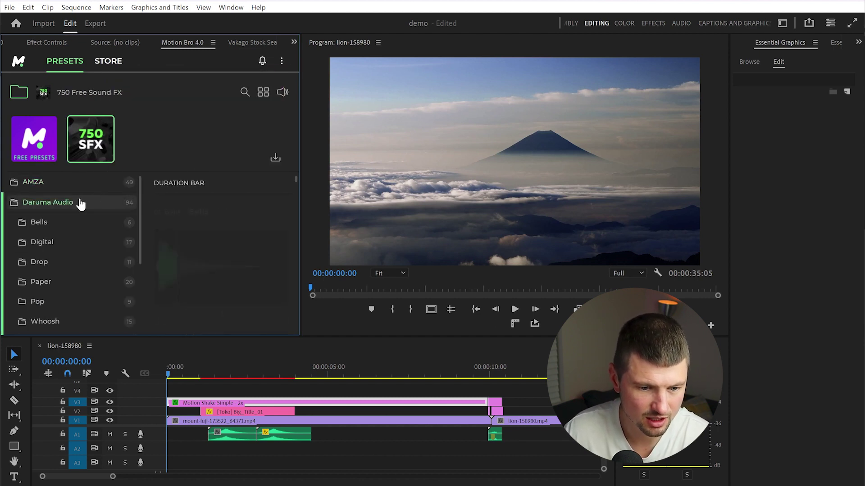
{"action": "left_click", "coordinate": [101, 223]}
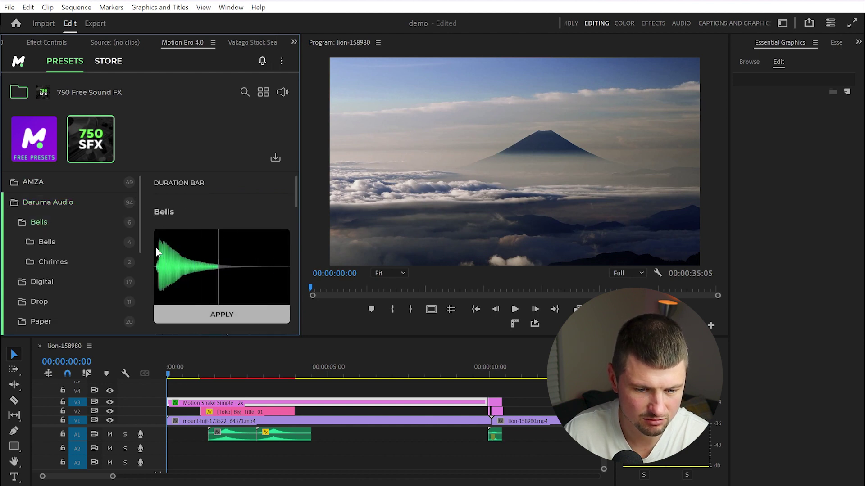
{"action": "scroll", "coordinate": [156, 252], "scroll_direction": "down", "scroll_amount": 1}
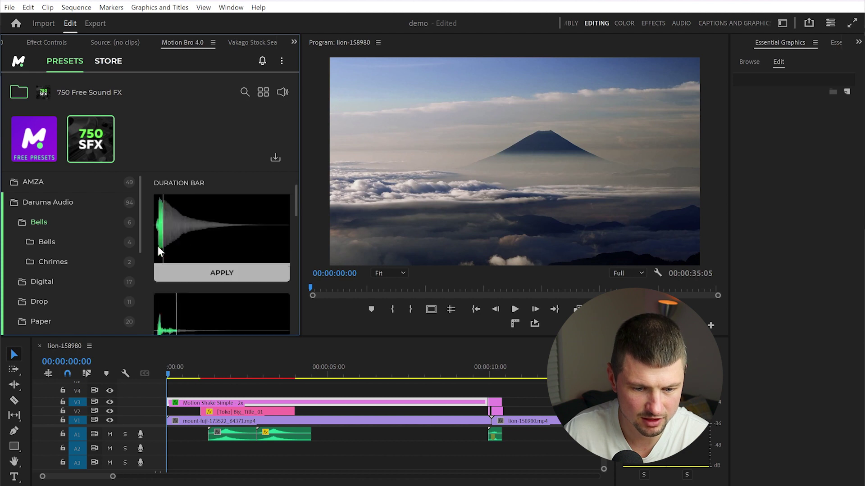